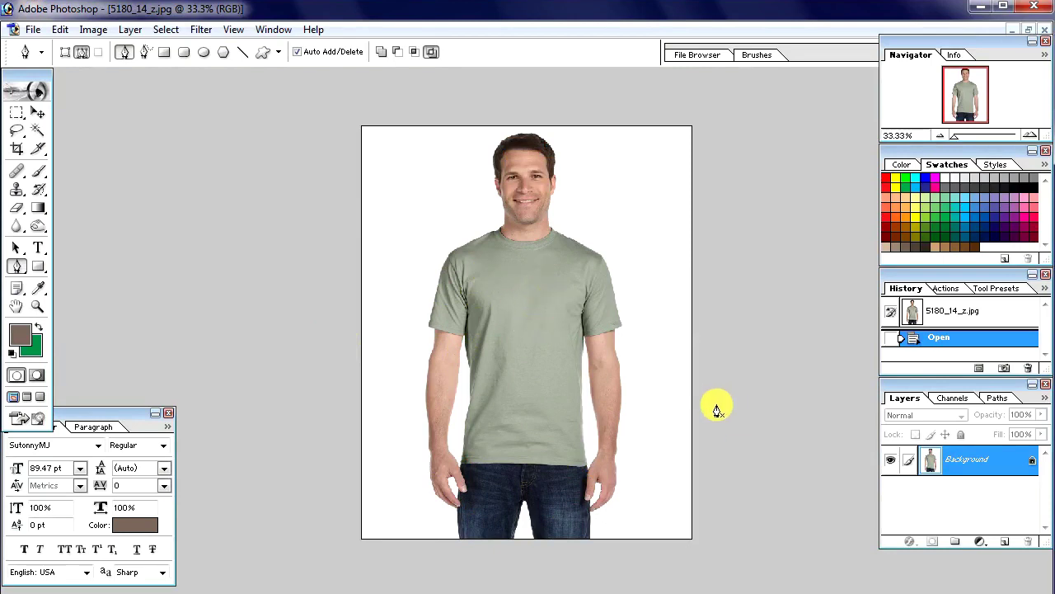
Duplicate the Background layer as layers '1' and '2', then undo both duplicates
{"action": "right_click", "coordinate": [953, 459]}
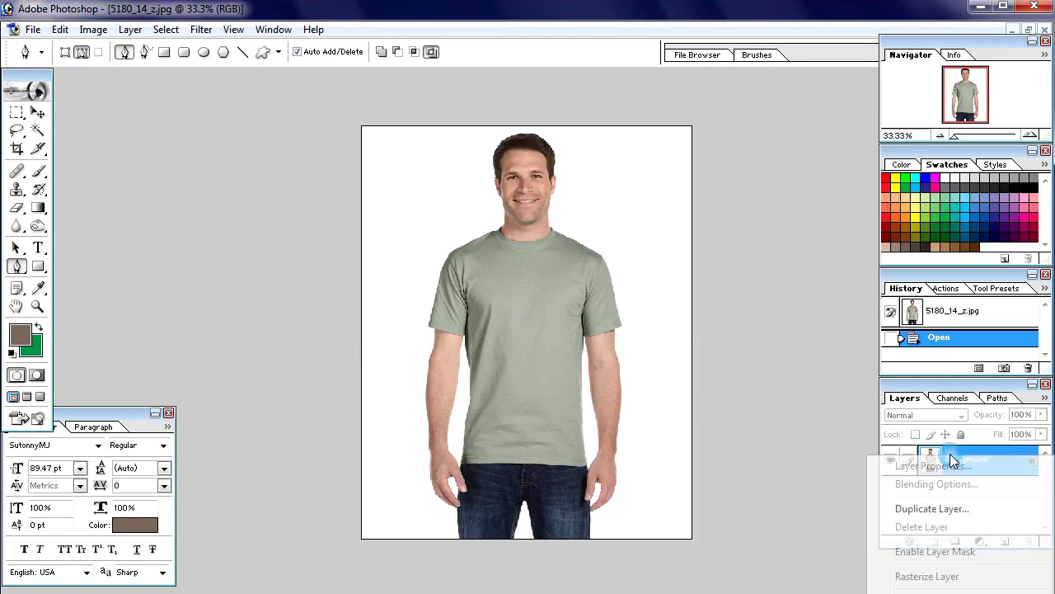
{"action": "left_click", "coordinate": [932, 508]}
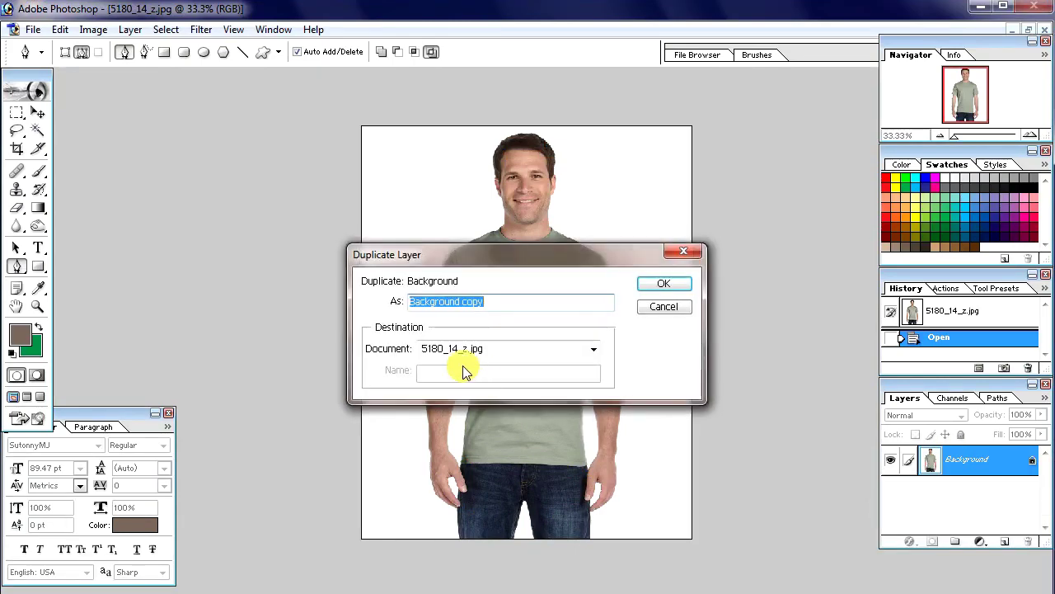
{"action": "type", "text": "1"}
{"action": "left_click", "coordinate": [663, 283]}
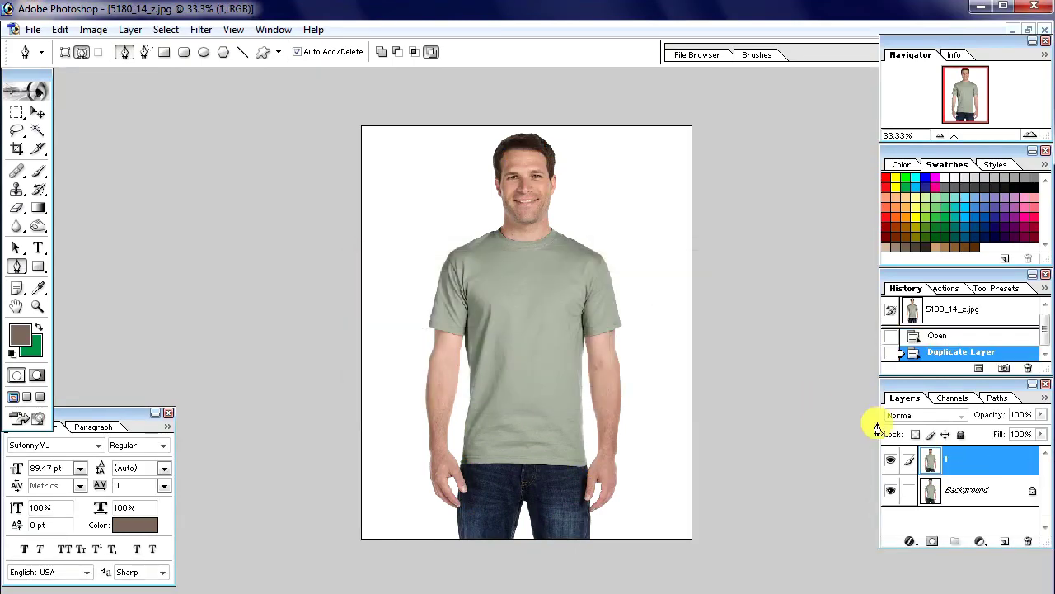
{"action": "right_click", "coordinate": [972, 473]}
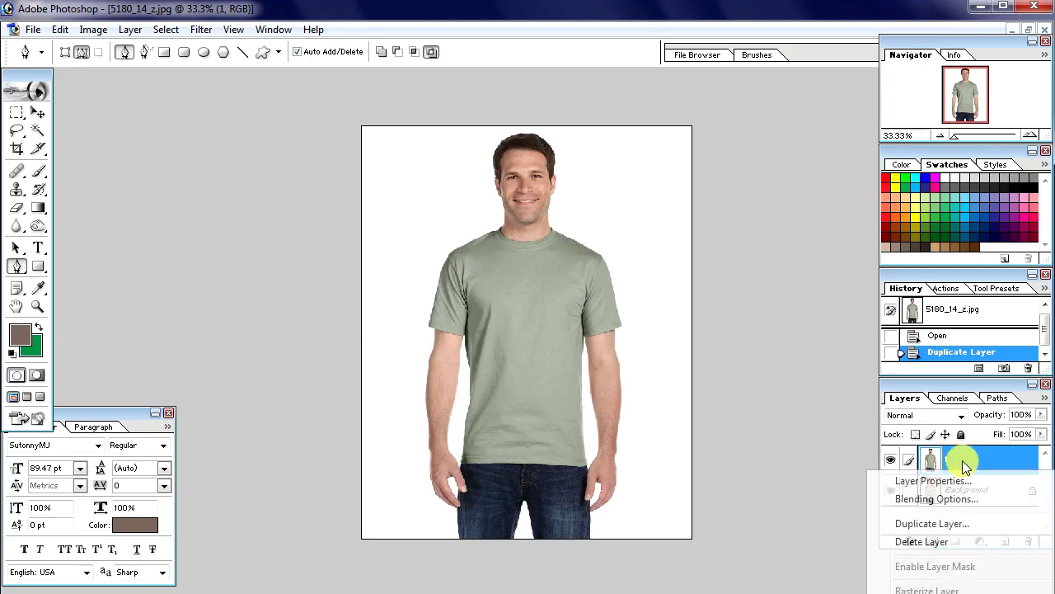
{"action": "left_click", "coordinate": [937, 525]}
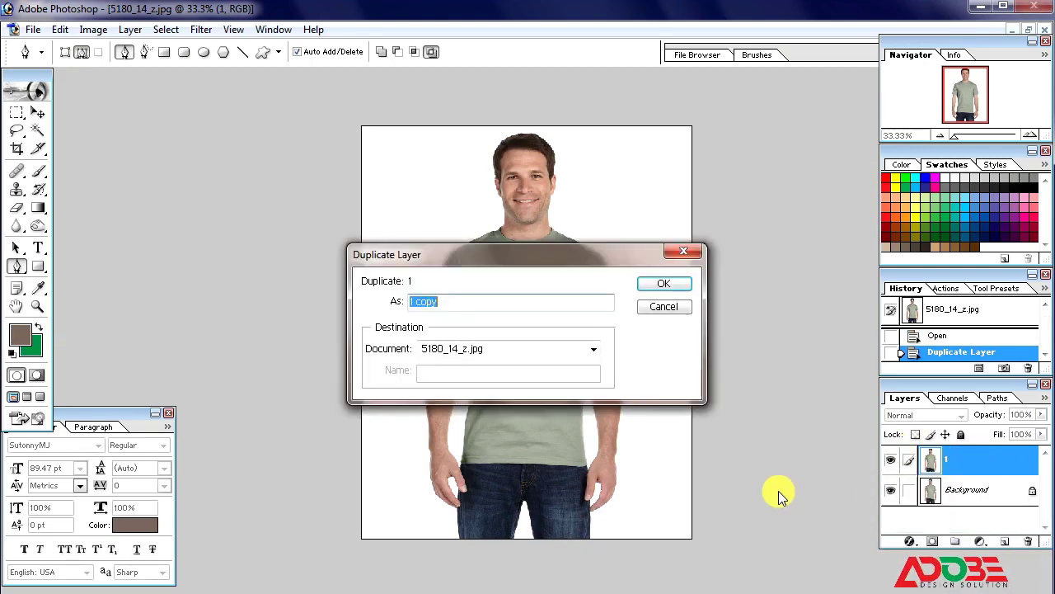
{"action": "type", "text": "2"}
{"action": "left_click", "coordinate": [663, 283]}
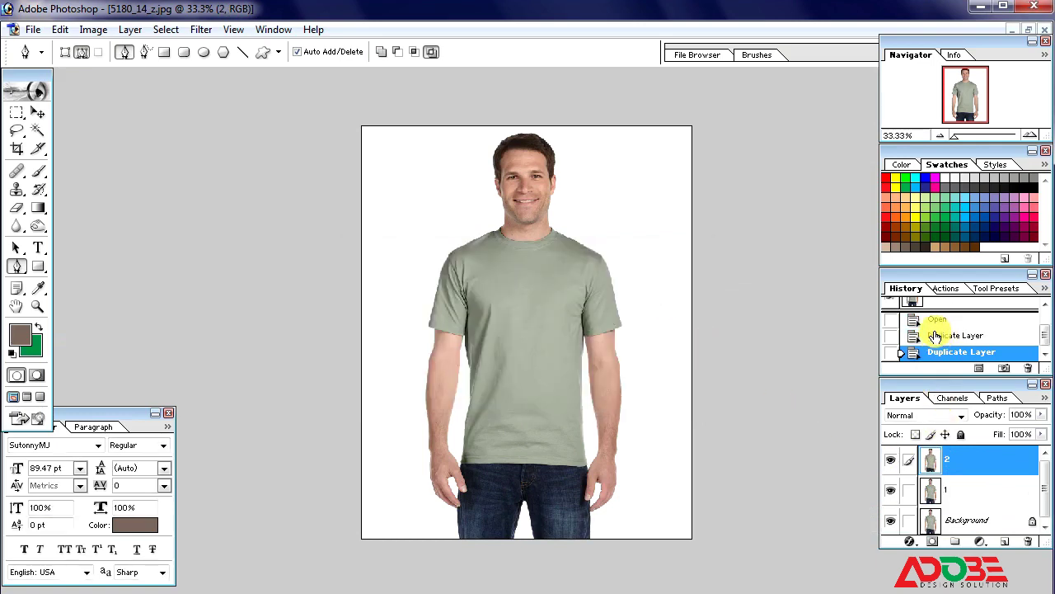
{"action": "left_click", "coordinate": [937, 319]}
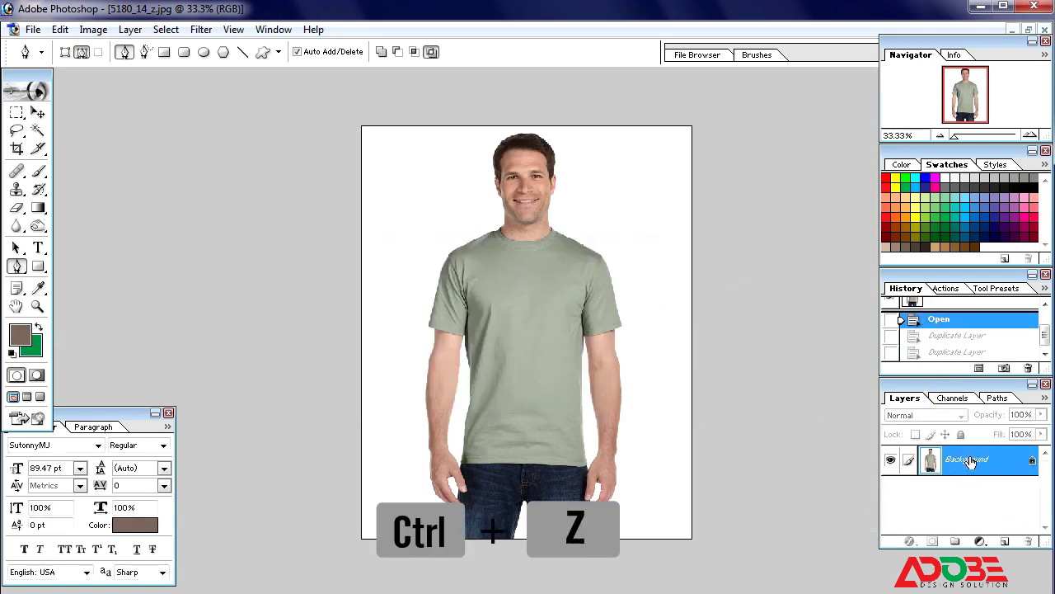
Make two Background copies and hide every layer except Background copy
{"action": "left_click_drag", "start_coordinate": [970, 462], "coordinate": [1006, 542]}
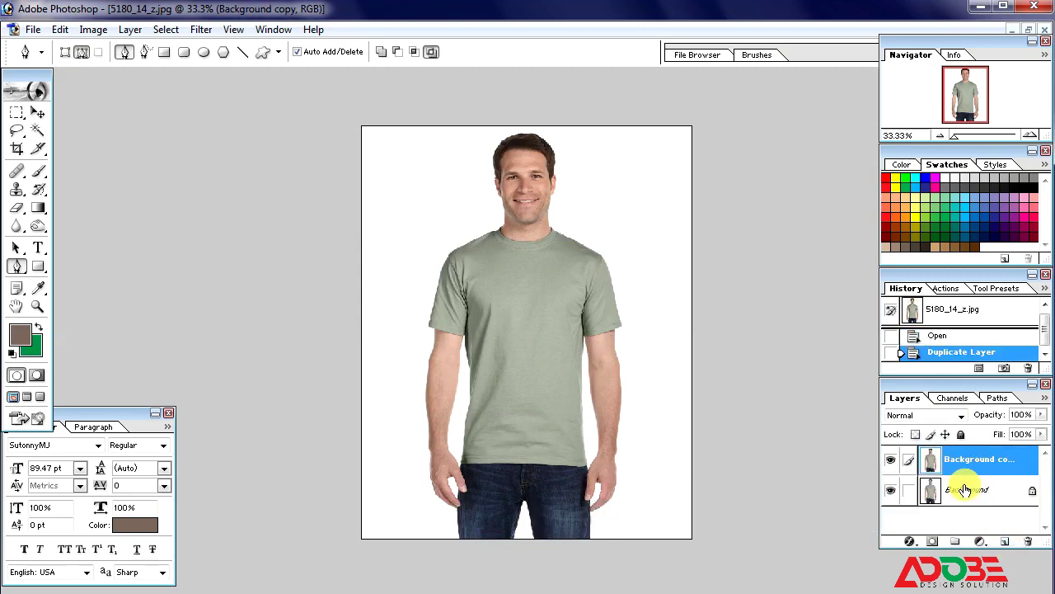
{"action": "mouse_move", "coordinate": [964, 489]}
{"action": "left_mouse_down"}
{"action": "mouse_move", "coordinate": [1011, 520]}
{"action": "mouse_move", "coordinate": [1008, 542]}
{"action": "left_mouse_up"}
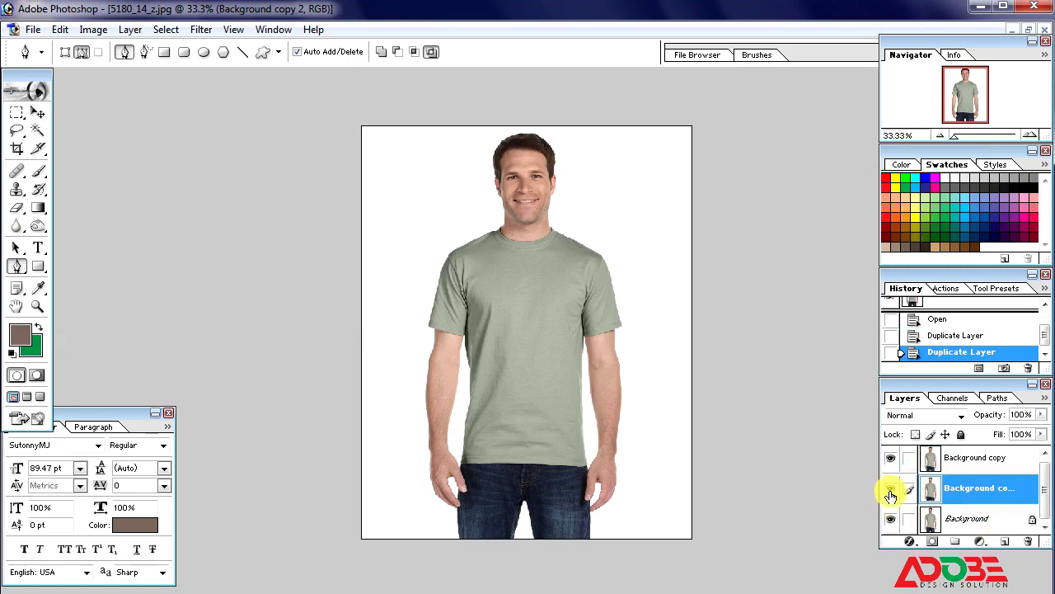
{"action": "left_click_drag", "start_coordinate": [892, 523], "coordinate": [897, 490]}
{"action": "left_click", "coordinate": [940, 465]}
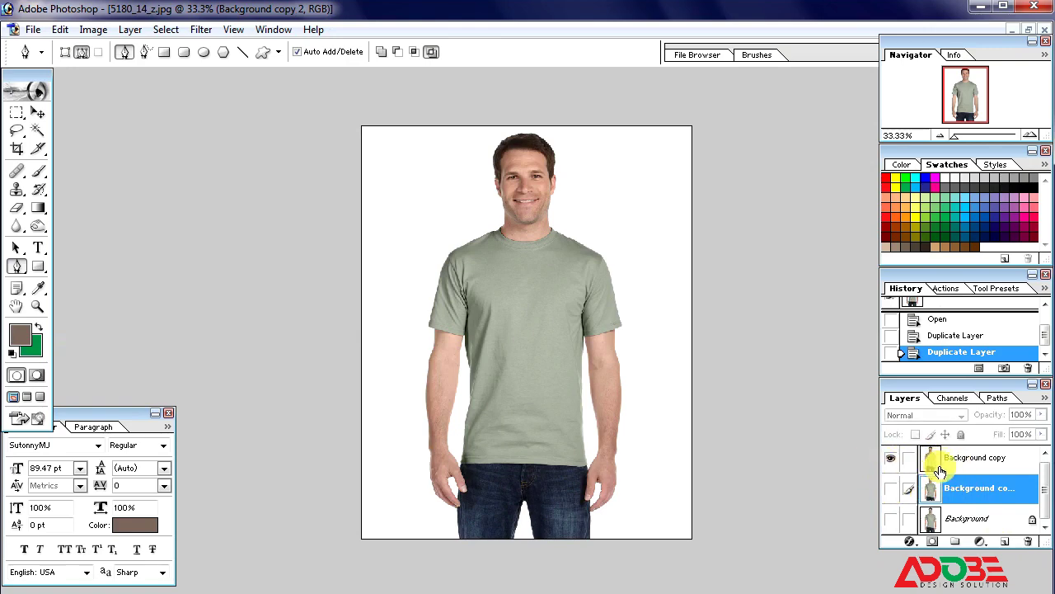
{"action": "left_click", "coordinate": [894, 464]}
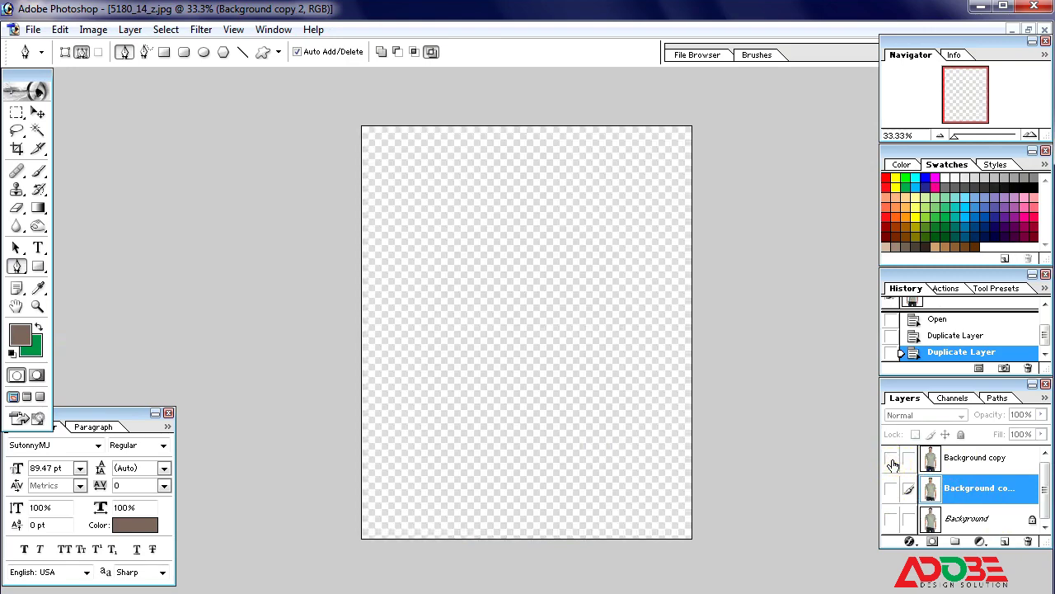
{"action": "left_click", "coordinate": [891, 460]}
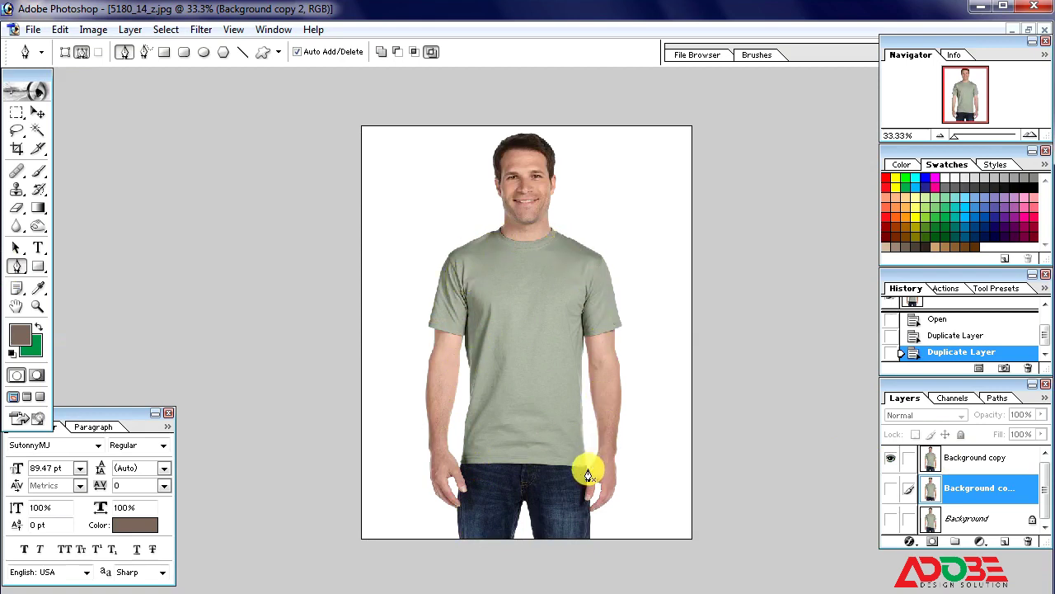
Start the pen path at the hem, tracing up the left side and along the left sleeve hem
{"action": "left_click_drag", "start_coordinate": [368, 383], "coordinate": [529, 397]}
{"action": "left_click_drag", "start_coordinate": [742, 496], "coordinate": [742, 497]}
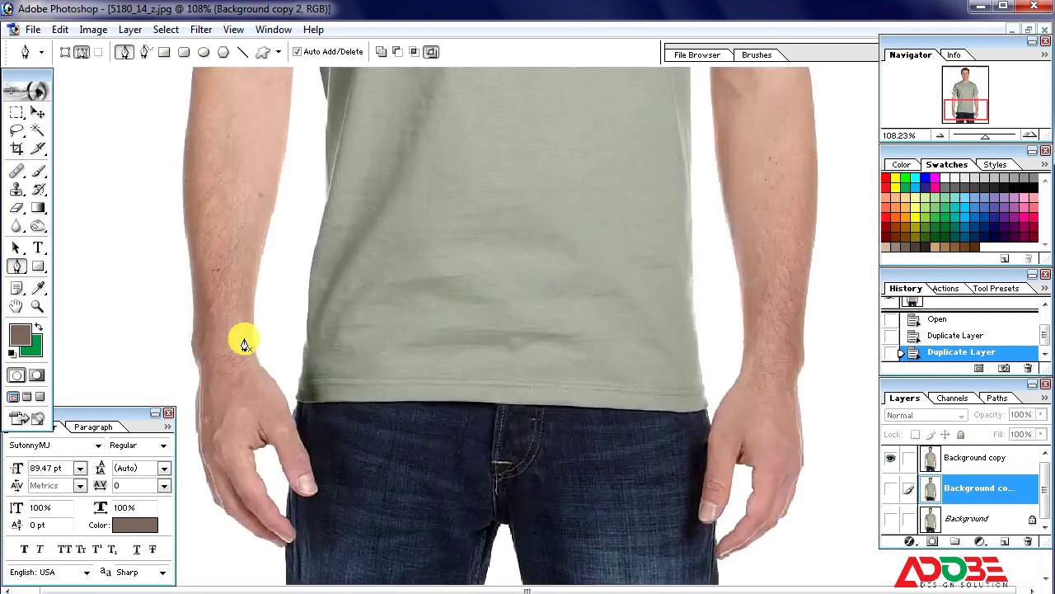
{"action": "left_click", "coordinate": [296, 398]}
{"action": "left_click", "coordinate": [303, 343]}
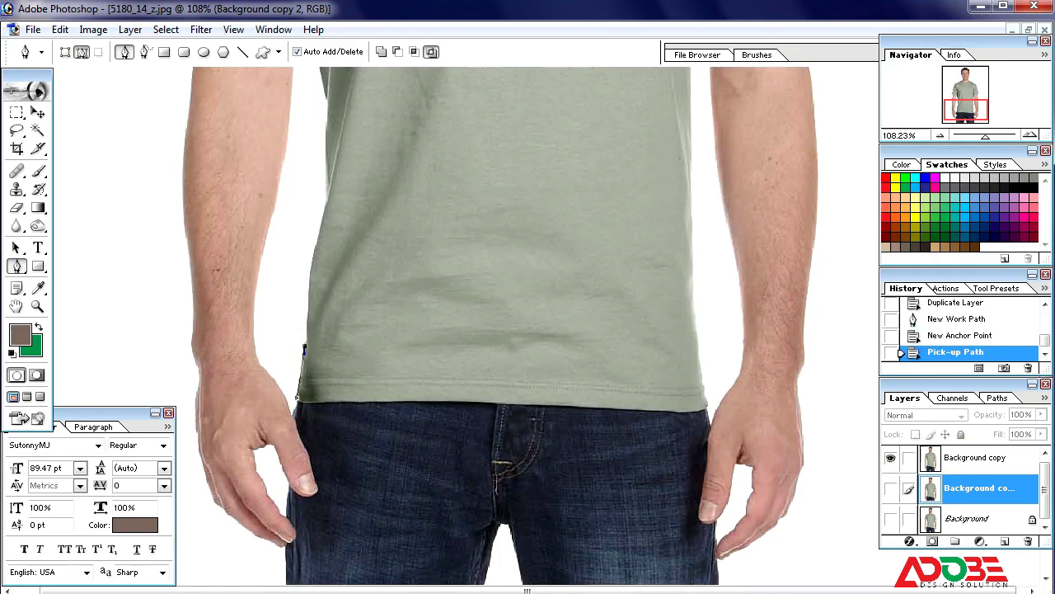
{"action": "left_click", "coordinate": [305, 318]}
{"action": "left_click_drag", "start_coordinate": [328, 208], "coordinate": [322, 389]}
{"action": "left_click", "coordinate": [309, 307]}
{"action": "left_click_drag", "start_coordinate": [189, 234], "coordinate": [377, 354]}
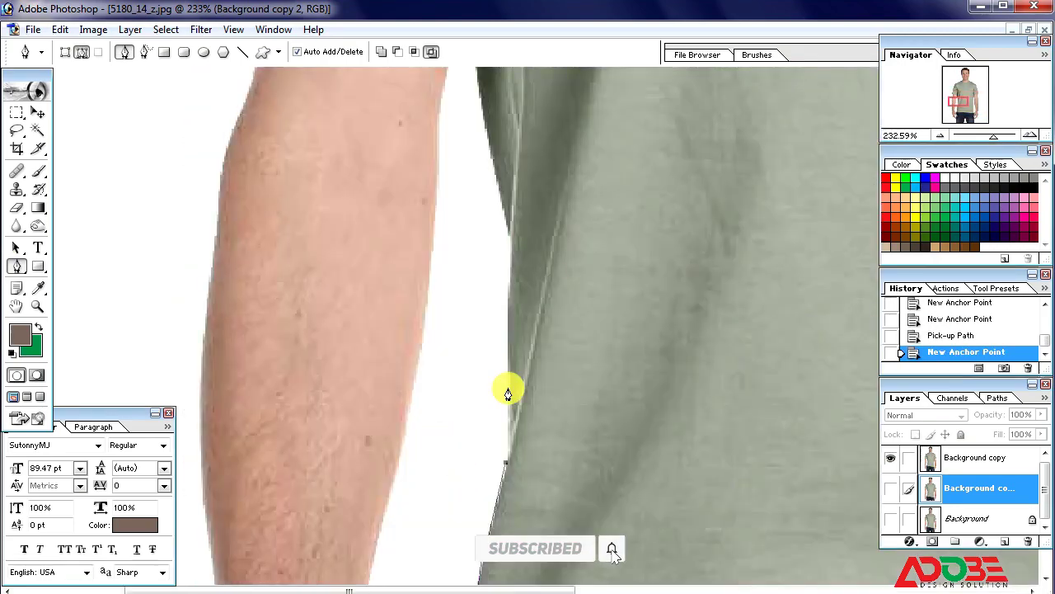
{"action": "left_click", "coordinate": [508, 388]}
{"action": "left_click", "coordinate": [507, 323]}
{"action": "left_click", "coordinate": [511, 238]}
{"action": "left_click_drag", "start_coordinate": [497, 186], "coordinate": [499, 342]}
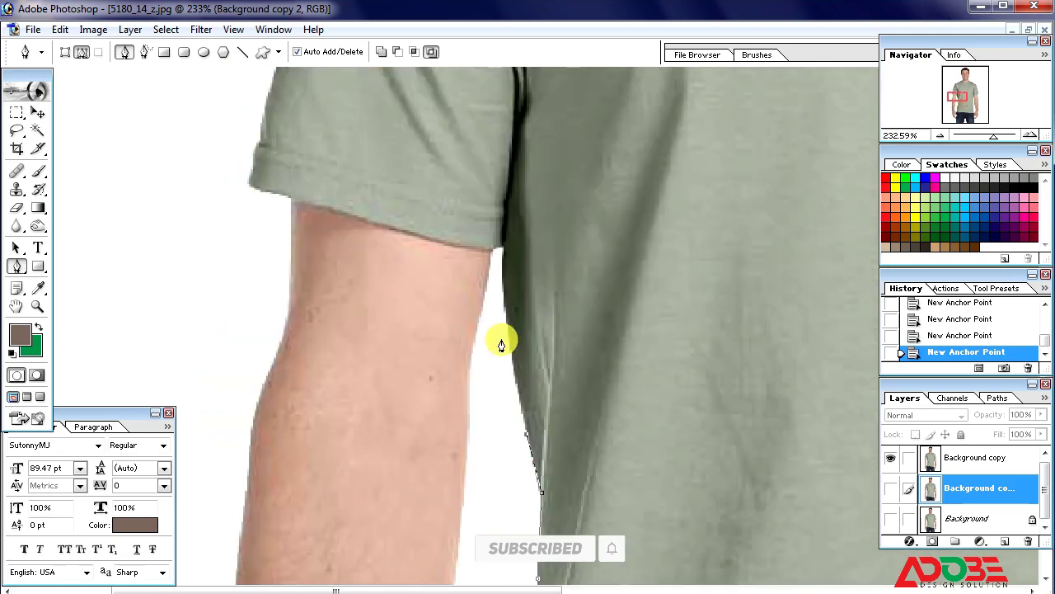
{"action": "left_click_drag", "start_coordinate": [502, 245], "coordinate": [447, 242]}
{"action": "left_click", "coordinate": [343, 213]}
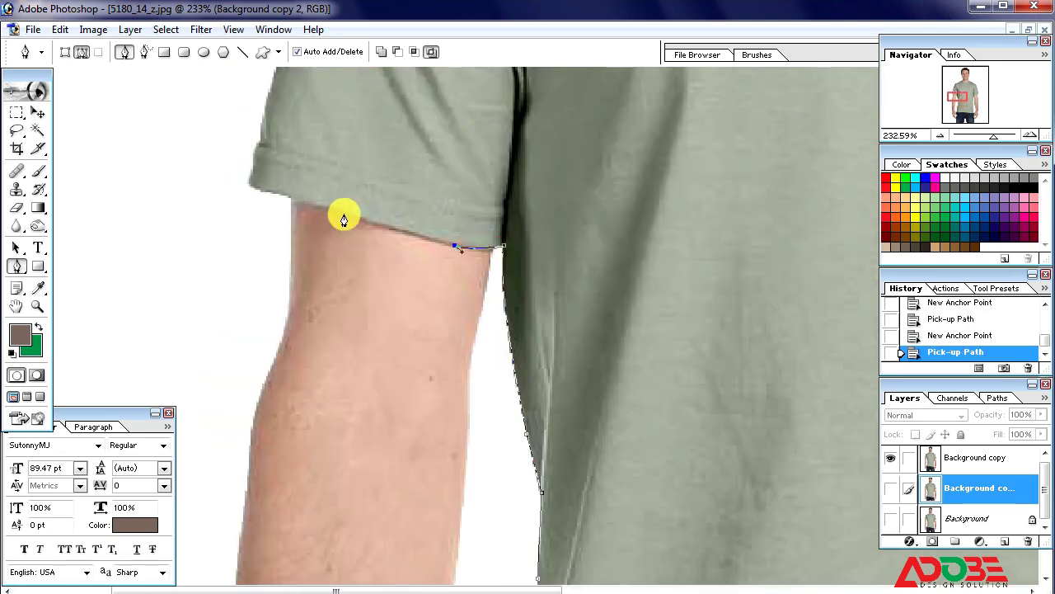
{"action": "left_click", "coordinate": [277, 192]}
{"action": "left_click", "coordinate": [248, 179]}
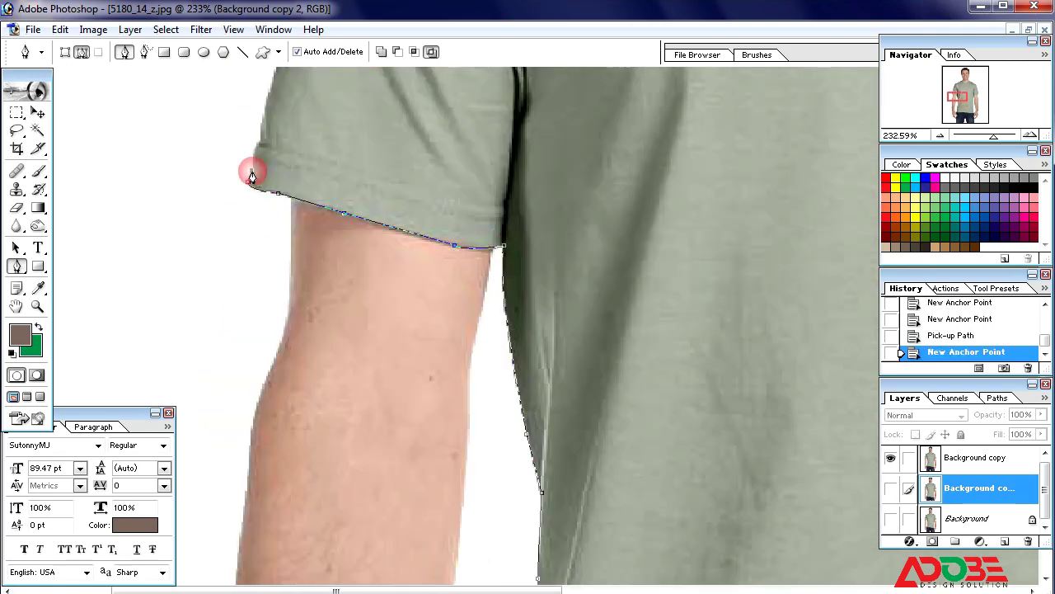
Trace the path up the left sleeve's outer edge and over the left shoulder
{"action": "scroll", "coordinate": [259, 141], "scroll_direction": "up", "scroll_amount": 5}
{"action": "left_click", "coordinate": [279, 296]}
{"action": "left_click", "coordinate": [292, 233]}
{"action": "left_click", "coordinate": [301, 183]}
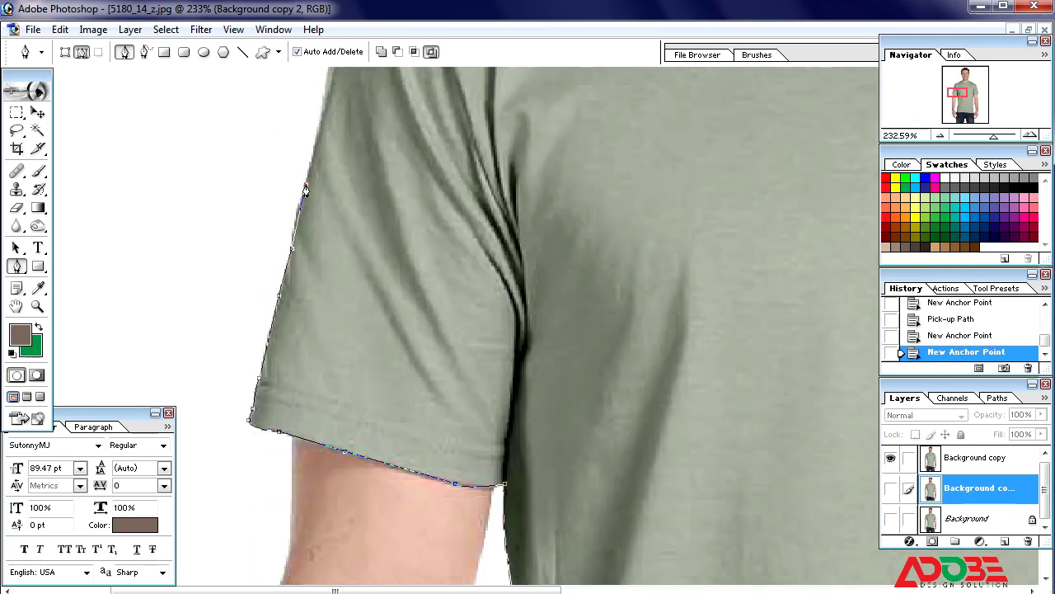
{"action": "left_click", "coordinate": [313, 126]}
{"action": "left_click_drag", "start_coordinate": [313, 135], "coordinate": [295, 341]}
{"action": "left_click", "coordinate": [360, 198]}
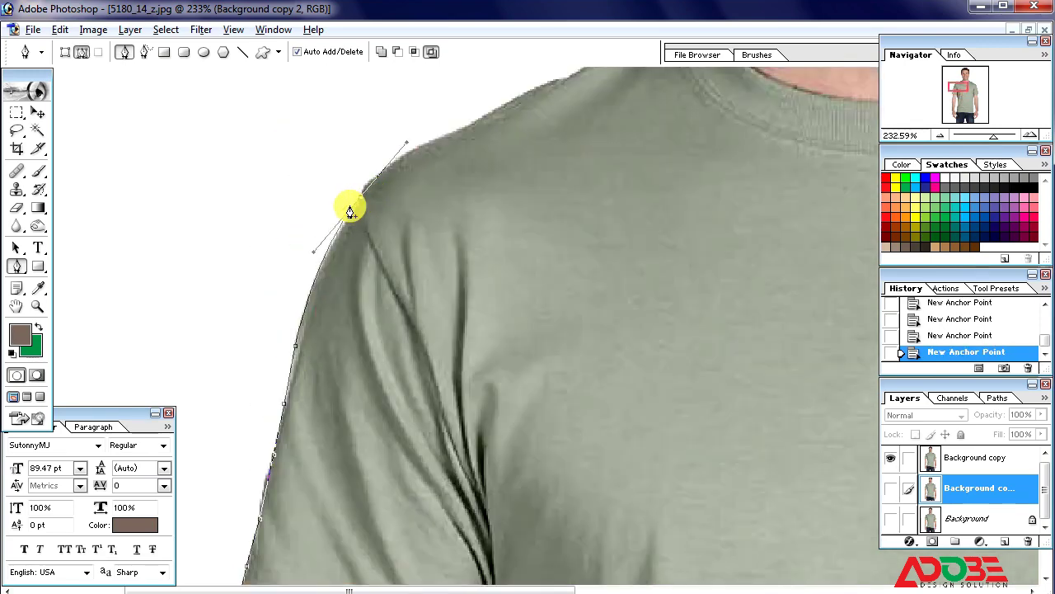
{"action": "left_click_drag", "start_coordinate": [437, 140], "coordinate": [473, 132]}
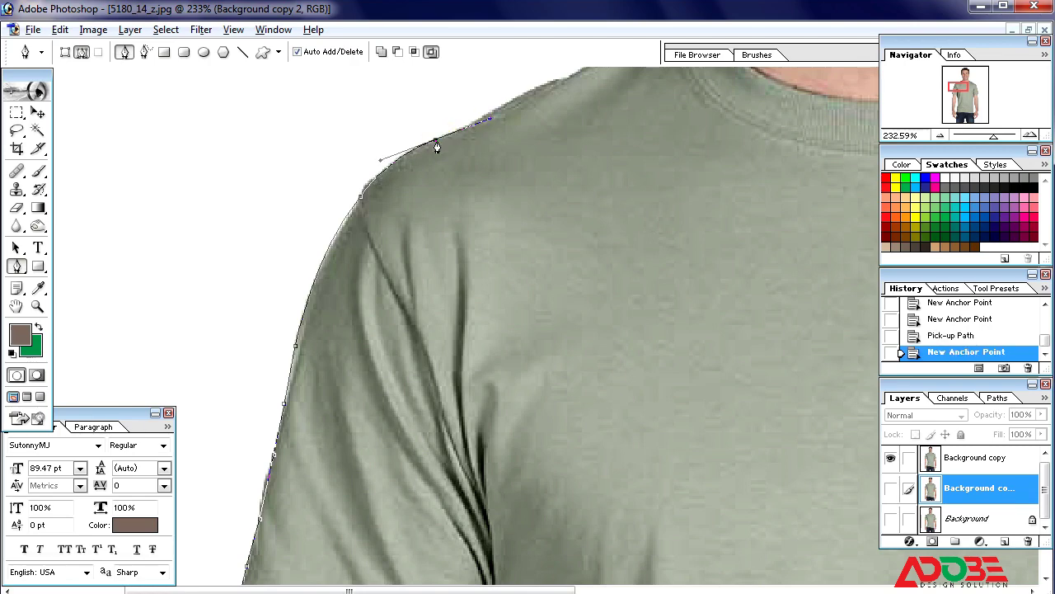
{"action": "scroll", "coordinate": [495, 196], "scroll_direction": "up", "scroll_amount": 3}
{"action": "scroll", "coordinate": [462, 214], "scroll_direction": "right", "scroll_amount": 3}
{"action": "left_click_drag", "start_coordinate": [419, 242], "coordinate": [447, 227]}
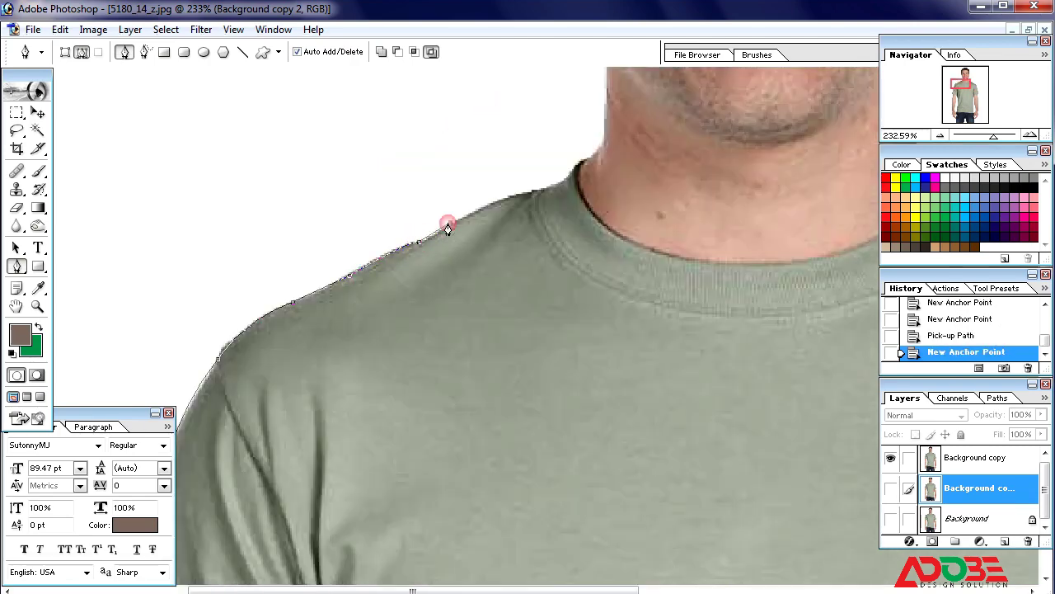
Trace the path around the collar and neckline
{"action": "left_click", "coordinate": [509, 195]}
{"action": "left_click", "coordinate": [542, 190]}
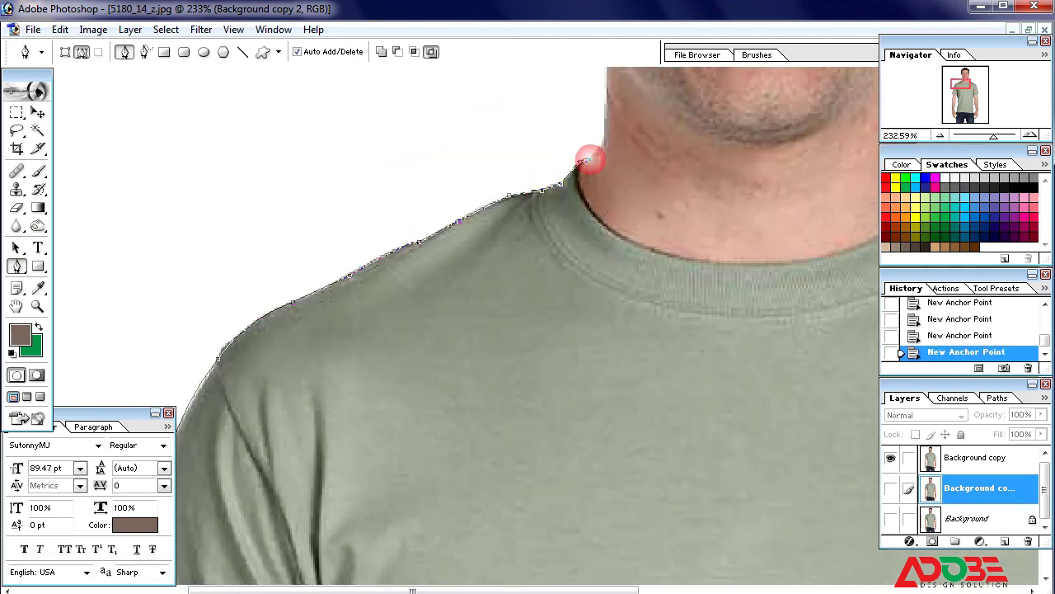
{"action": "left_click_drag", "start_coordinate": [606, 231], "coordinate": [655, 255]}
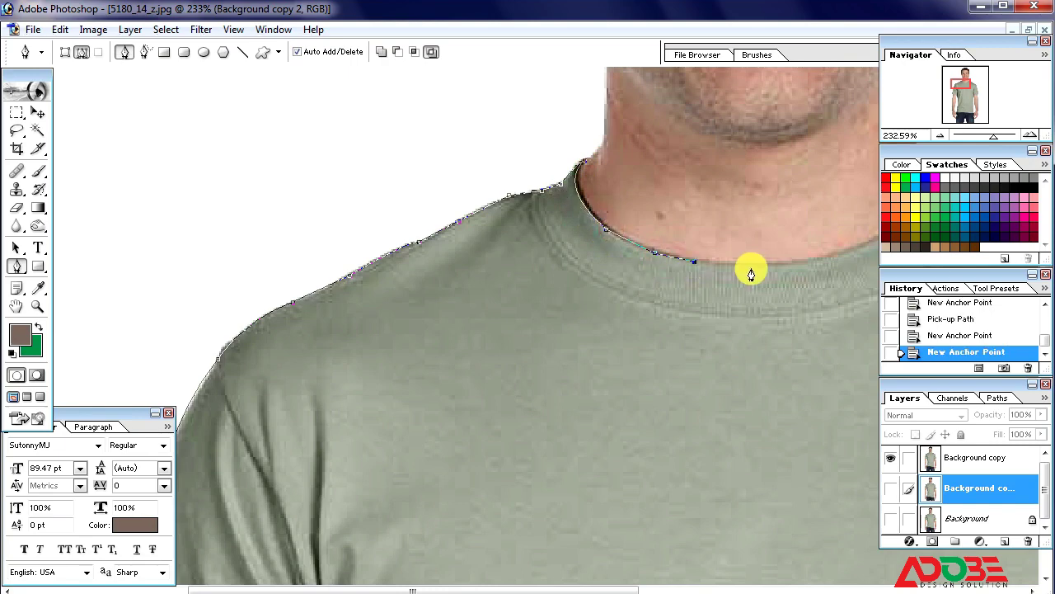
{"action": "left_click_drag", "start_coordinate": [750, 266], "coordinate": [806, 261]}
{"action": "scroll", "coordinate": [636, 290], "scroll_direction": "right", "scroll_amount": 3}
{"action": "scroll", "coordinate": [635, 289], "scroll_direction": "up", "scroll_amount": 1}
{"action": "mouse_move", "coordinate": [699, 251]}
{"action": "left_mouse_down"}
{"action": "mouse_move", "coordinate": [745, 198]}
{"action": "mouse_move", "coordinate": [839, 244]}
{"action": "left_mouse_up"}
{"action": "left_click", "coordinate": [740, 180]}
Trace the path down the right shoulder to the top of the right sleeve
{"action": "left_click", "coordinate": [853, 250]}
{"action": "scroll", "coordinate": [866, 300], "scroll_direction": "right", "scroll_amount": 3}
{"action": "scroll", "coordinate": [866, 300], "scroll_direction": "down", "scroll_amount": 1}
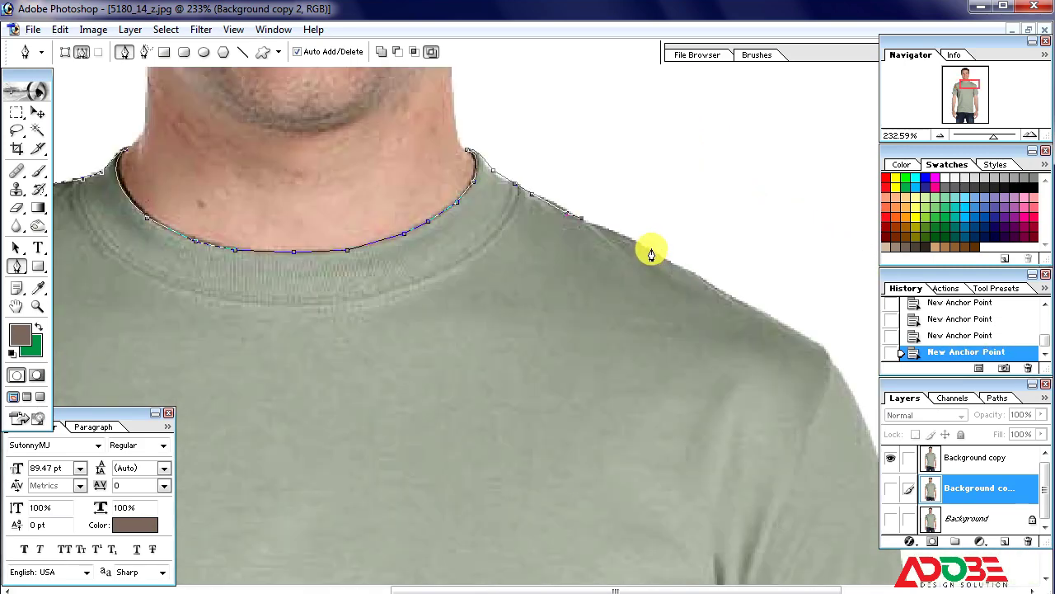
{"action": "left_click", "coordinate": [650, 248]}
{"action": "left_click", "coordinate": [688, 271]}
{"action": "left_click", "coordinate": [734, 295]}
{"action": "left_click", "coordinate": [779, 320]}
{"action": "left_click", "coordinate": [821, 347]}
{"action": "left_click", "coordinate": [833, 360]}
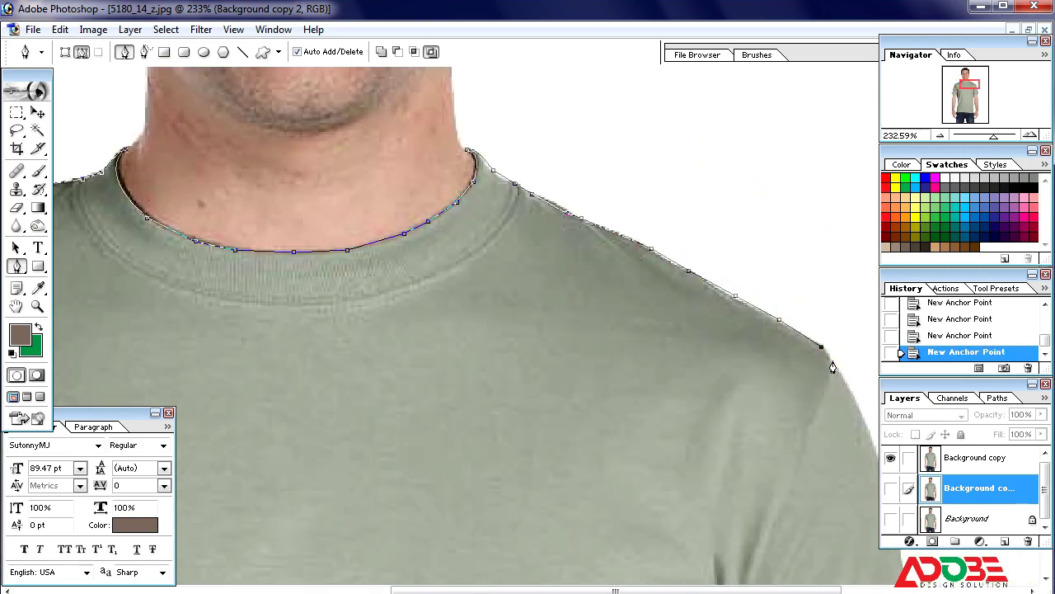
{"action": "left_click", "coordinate": [848, 385]}
Trace the path down the right sleeve and along its hem to the armpit
{"action": "scroll", "coordinate": [737, 367], "scroll_direction": "down", "scroll_amount": 2}
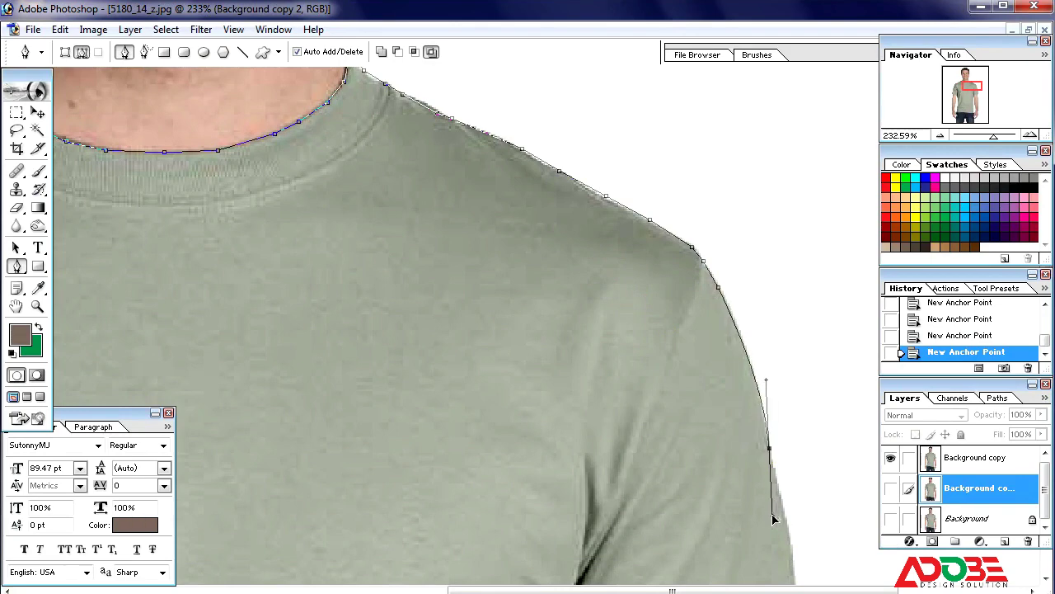
{"action": "left_click", "coordinate": [778, 459]}
{"action": "left_click", "coordinate": [777, 506]}
{"action": "scroll", "coordinate": [774, 371], "scroll_direction": "down", "scroll_amount": 3}
{"action": "left_click", "coordinate": [776, 361]}
{"action": "left_click", "coordinate": [787, 408]}
{"action": "left_click", "coordinate": [799, 456]}
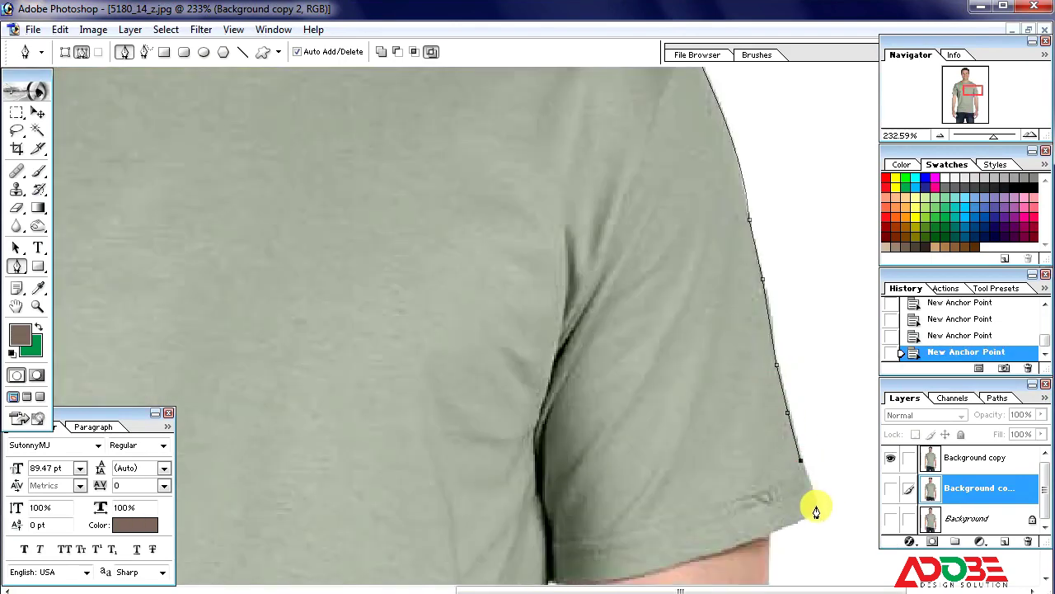
{"action": "scroll", "coordinate": [711, 431], "scroll_direction": "down", "scroll_amount": 3}
{"action": "left_click", "coordinate": [814, 364]}
{"action": "left_click", "coordinate": [767, 391]}
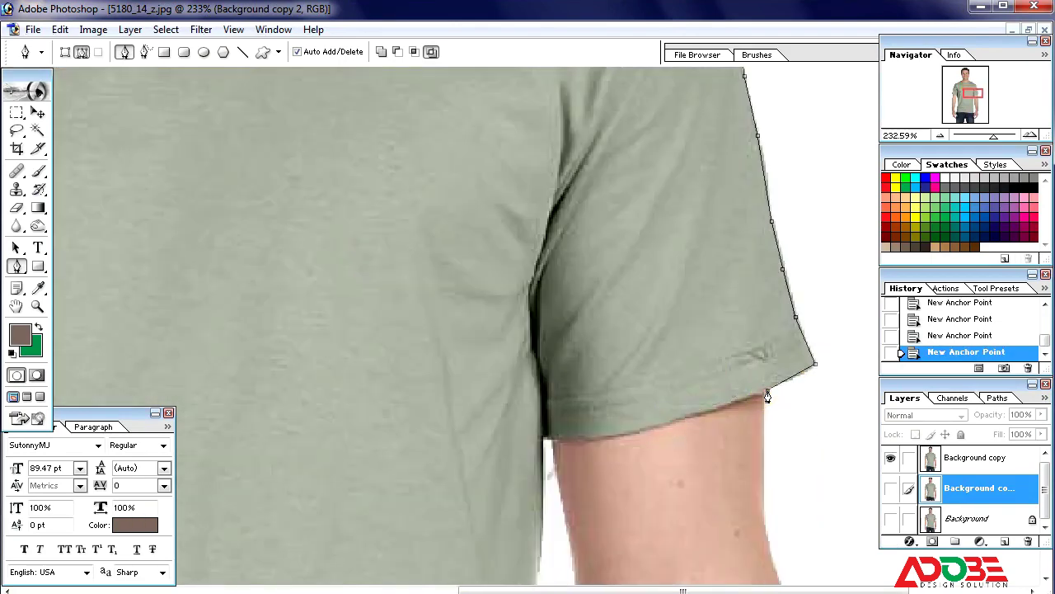
{"action": "left_click_drag", "start_coordinate": [628, 432], "coordinate": [551, 441]}
{"action": "left_click", "coordinate": [544, 438]}
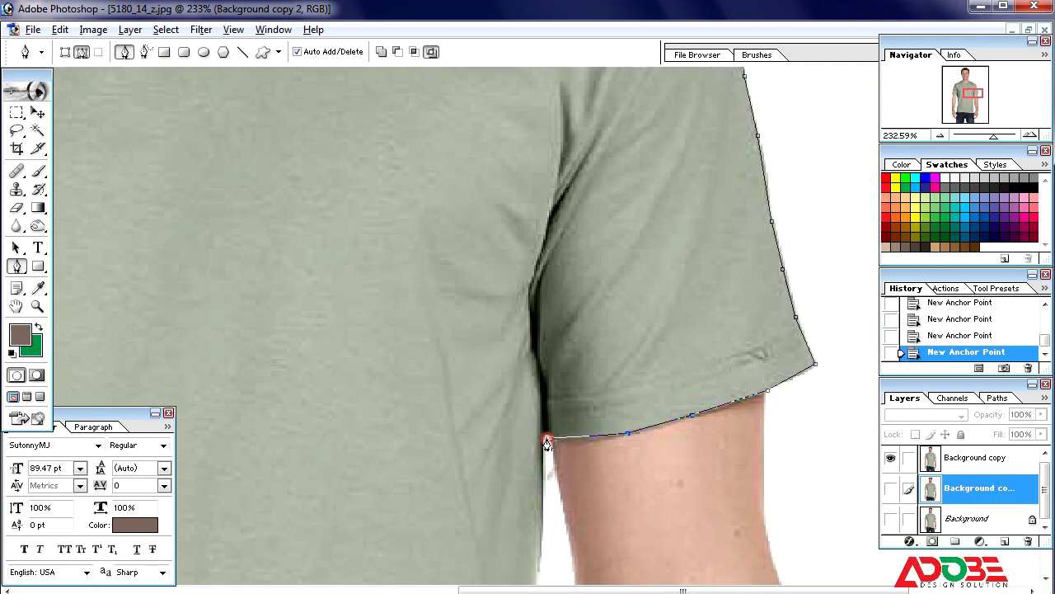
{"action": "scroll", "coordinate": [549, 437], "scroll_direction": "down", "scroll_amount": 3}
Trace down the right side and along the bottom hem, closing the path at its start
{"action": "left_click", "coordinate": [545, 402]}
{"action": "scroll", "coordinate": [543, 429], "scroll_direction": "down", "scroll_amount": 3}
{"action": "left_click", "coordinate": [544, 401]}
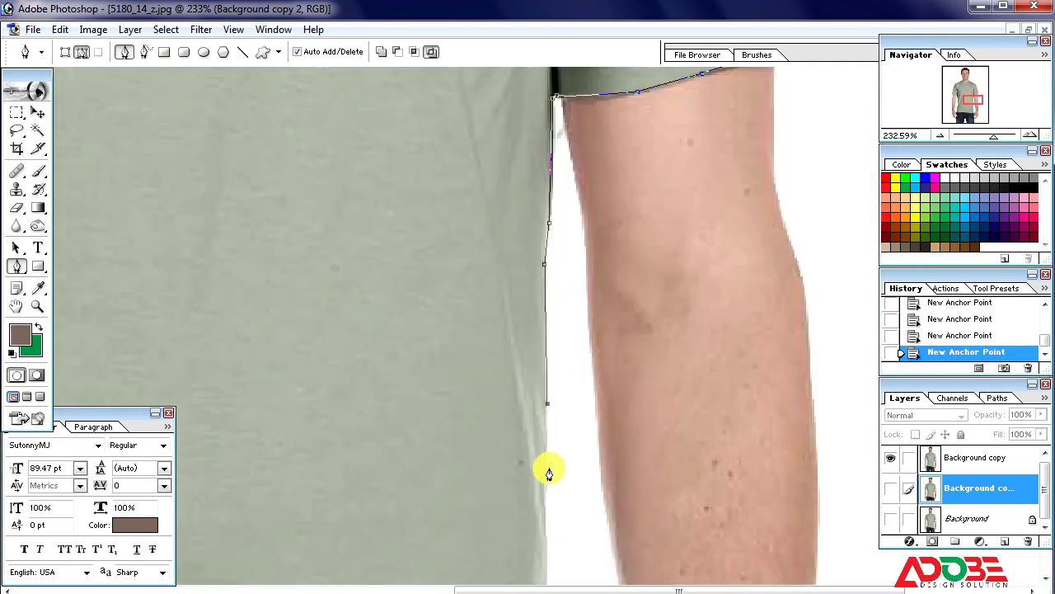
{"action": "left_click", "coordinate": [549, 469]}
{"action": "scroll", "coordinate": [569, 395], "scroll_direction": "down", "scroll_amount": 3}
{"action": "left_click", "coordinate": [547, 400]}
{"action": "key", "text": "ctrl+alt+0"}
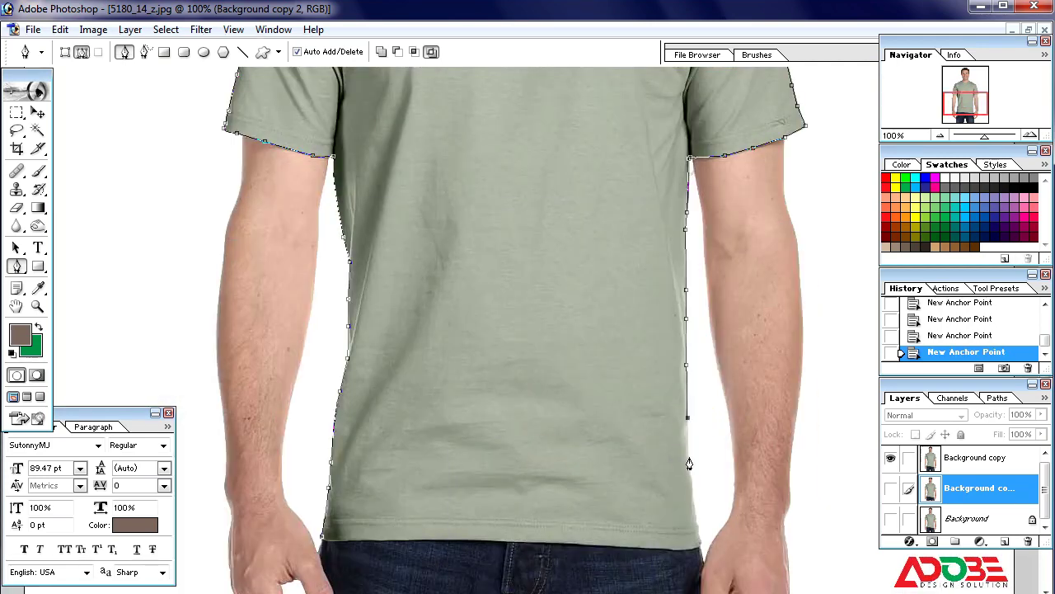
{"action": "left_click", "coordinate": [698, 528]}
{"action": "left_click", "coordinate": [700, 544]}
{"action": "left_click", "coordinate": [528, 541]}
{"action": "left_click", "coordinate": [433, 540]}
{"action": "left_click_drag", "start_coordinate": [322, 536], "coordinate": [316, 514]}
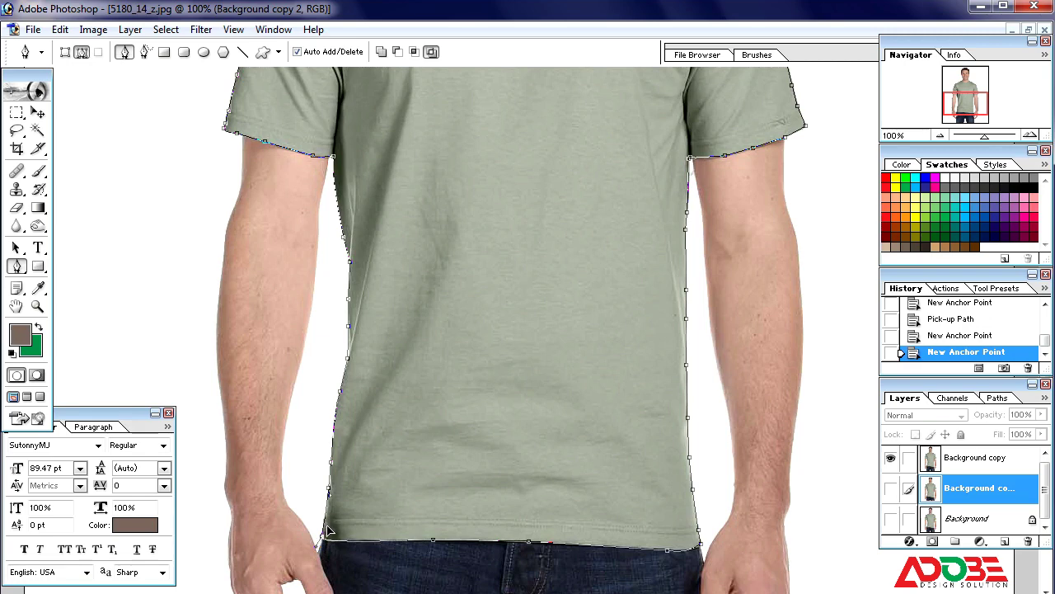
{"action": "left_click", "coordinate": [326, 530]}
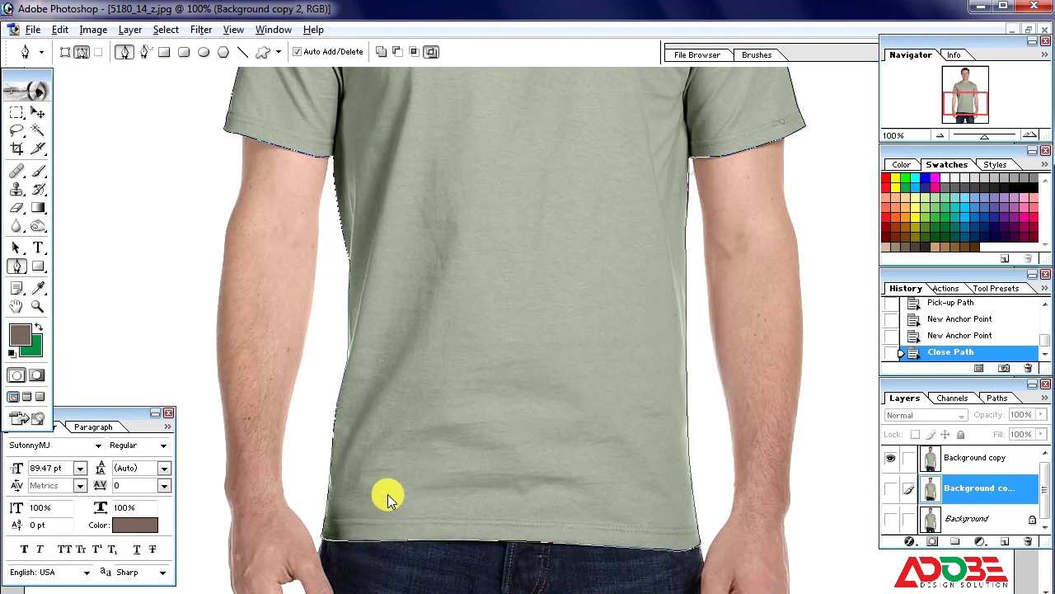
Make a selection from the path with 0.5 px feather radius, then undo the stray work path
{"action": "right_click", "coordinate": [540, 218]}
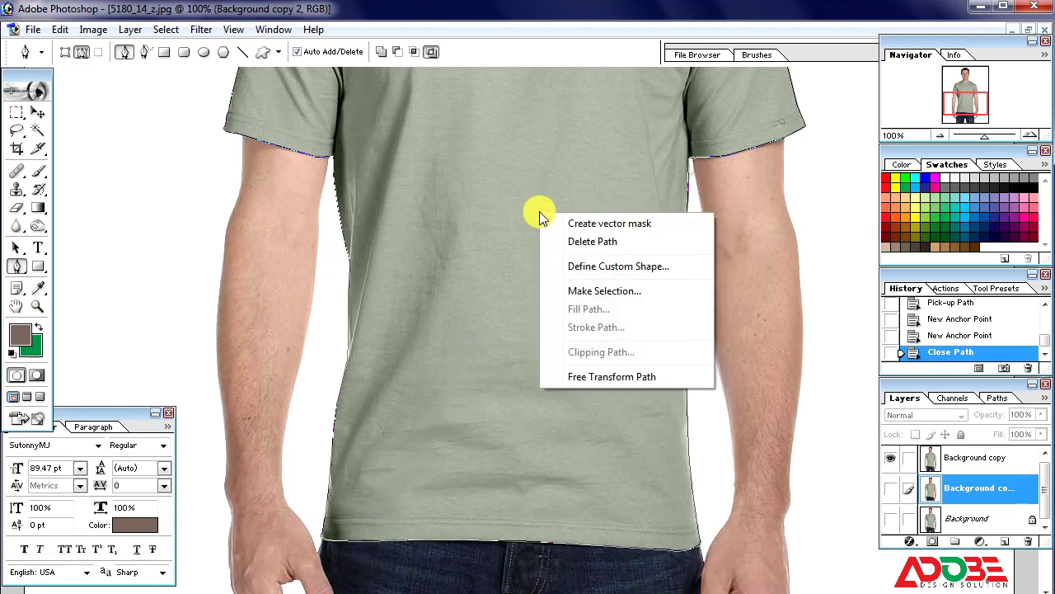
{"action": "left_click", "coordinate": [622, 298]}
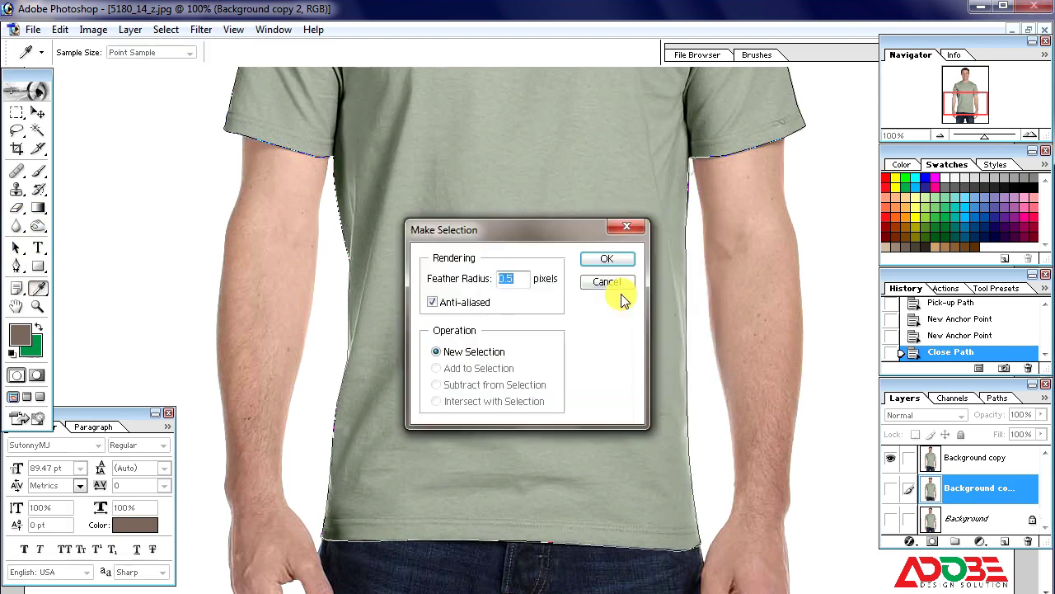
{"action": "type", "text": "0.5"}
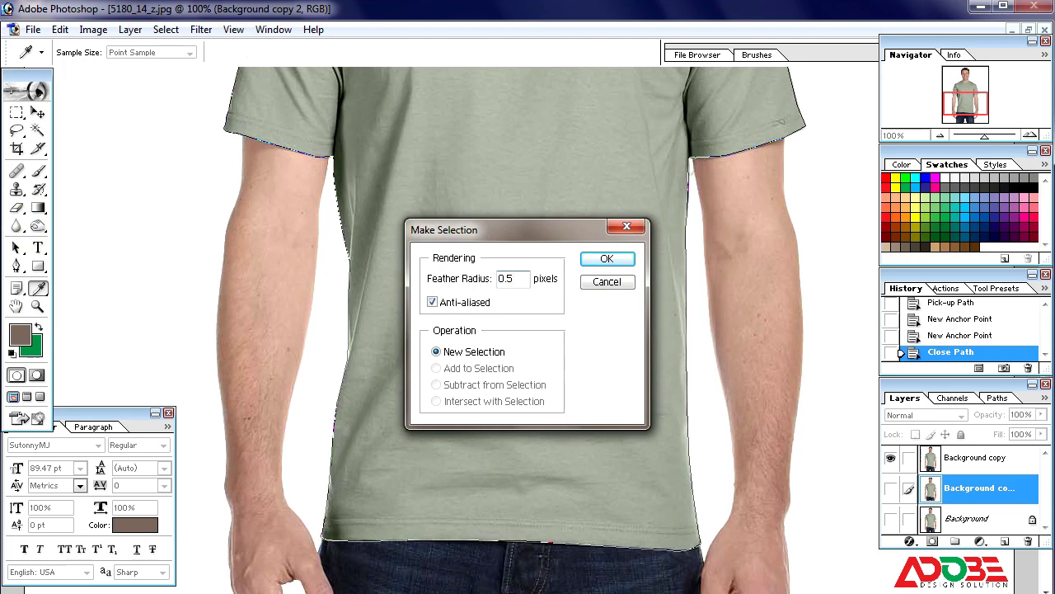
{"action": "left_click", "coordinate": [612, 259]}
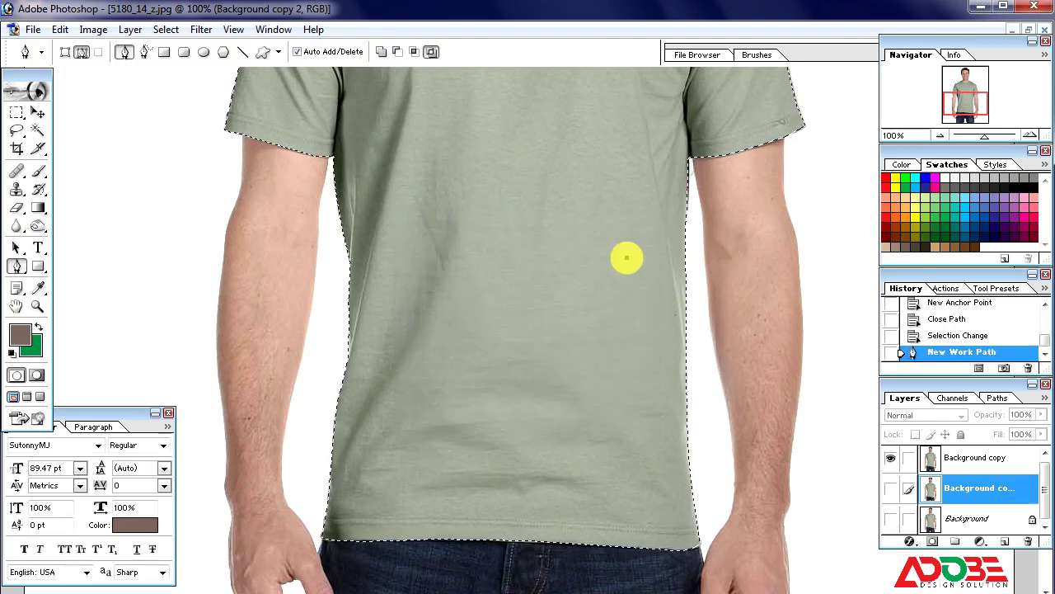
{"action": "key", "text": "ctrl+z"}
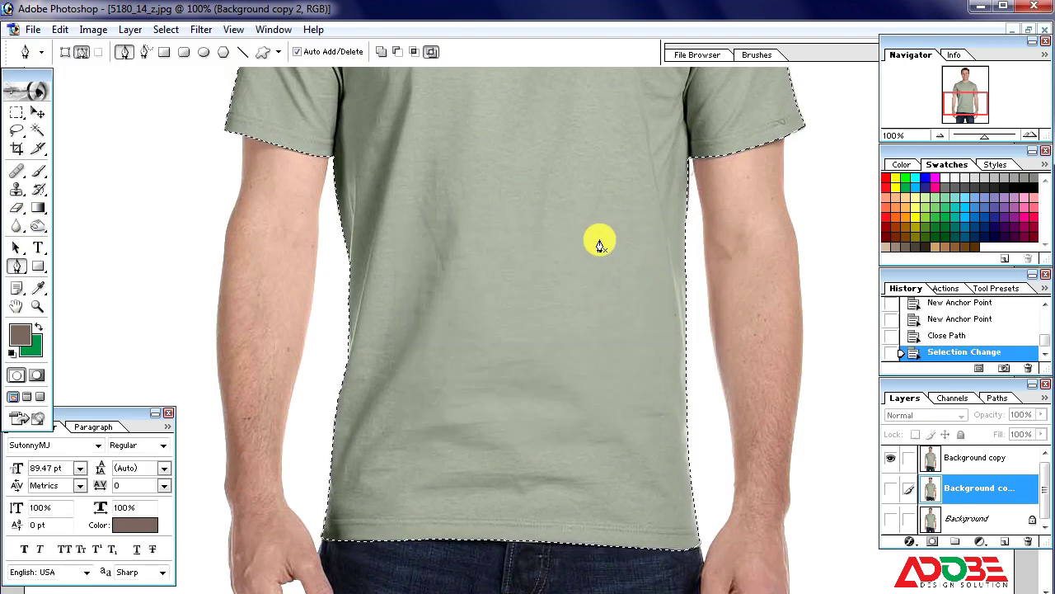
Zoom to 50% and copy the selected shirt onto Layer 1 and Layer 1 copy
{"action": "key", "text": "ctrl+minus"}
{"action": "key", "text": "ctrl+minus"}
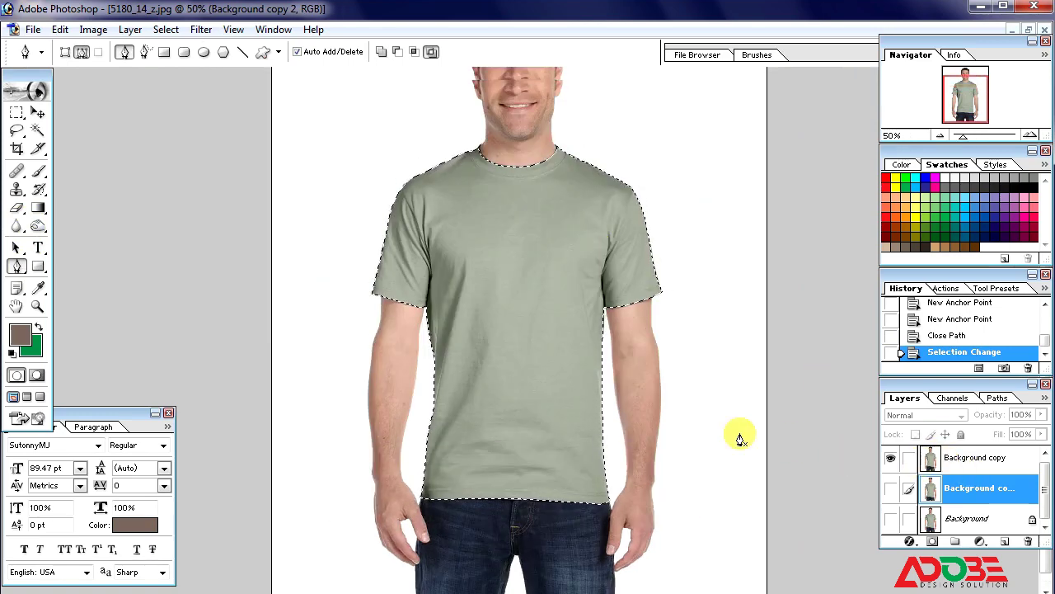
{"action": "scroll", "coordinate": [739, 437], "scroll_direction": "up", "scroll_amount": 2}
{"action": "key", "text": "ctrl+j"}
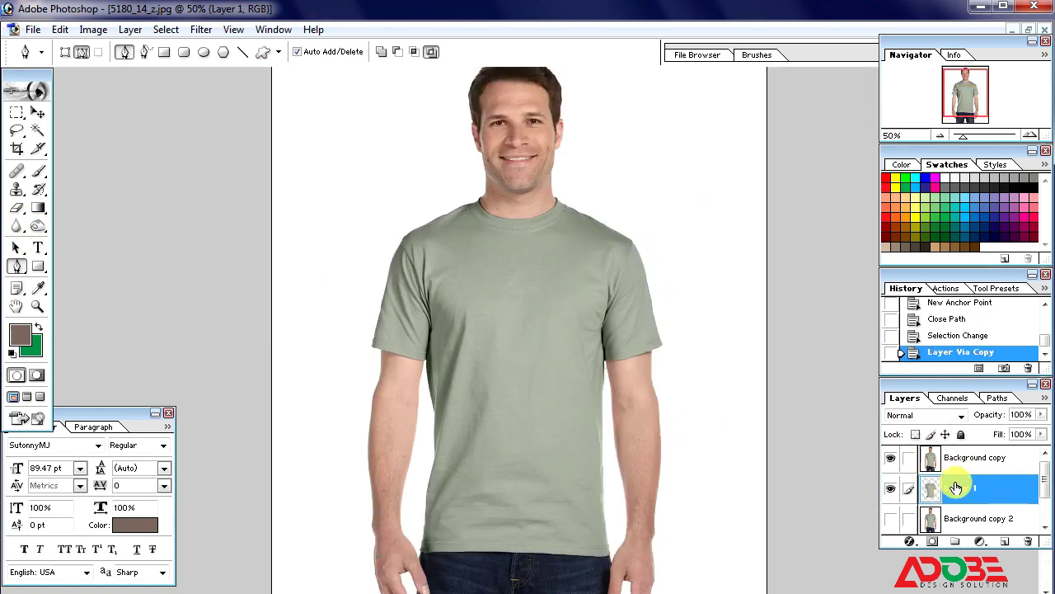
{"action": "scroll", "coordinate": [963, 492], "scroll_direction": "down", "scroll_amount": 1}
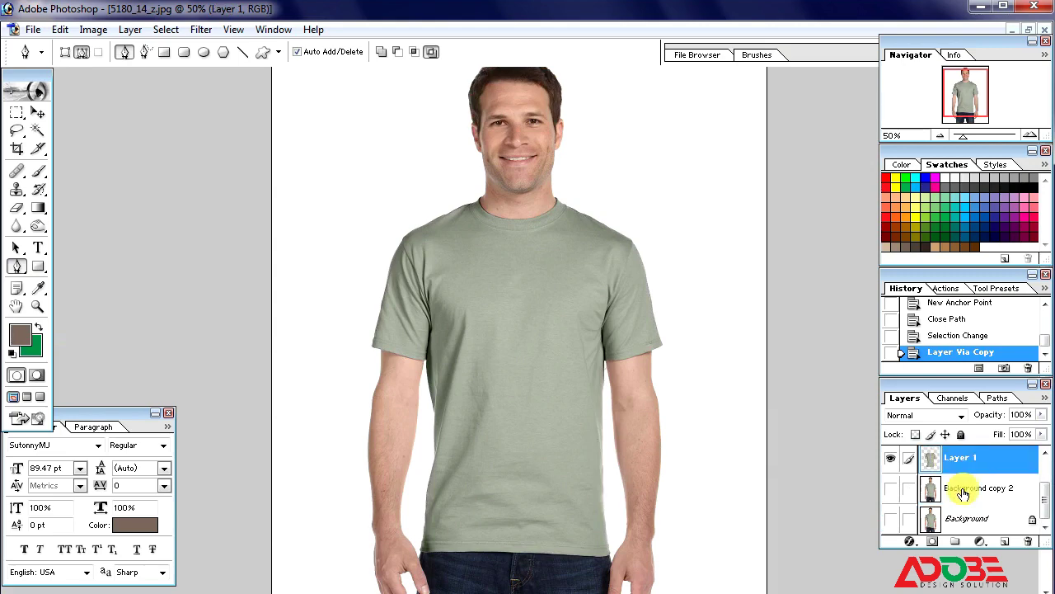
{"action": "scroll", "coordinate": [963, 492], "scroll_direction": "up", "scroll_amount": 1}
{"action": "scroll", "coordinate": [707, 461], "scroll_direction": "up", "scroll_amount": 1}
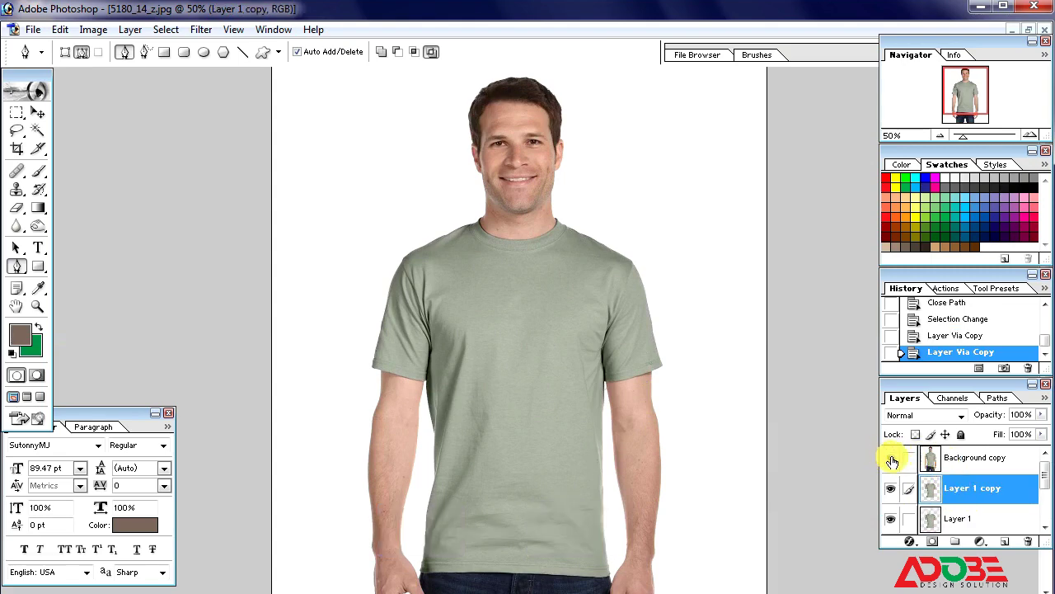
Delete the Background copy layer
{"action": "left_click", "coordinate": [891, 459]}
{"action": "left_click", "coordinate": [961, 459]}
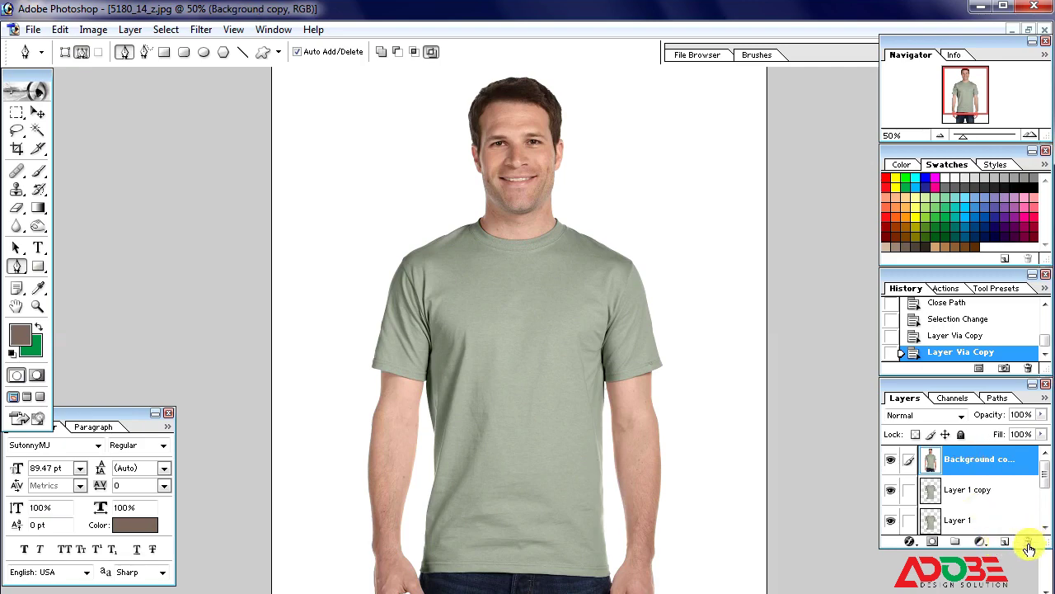
{"action": "left_click", "coordinate": [1028, 542]}
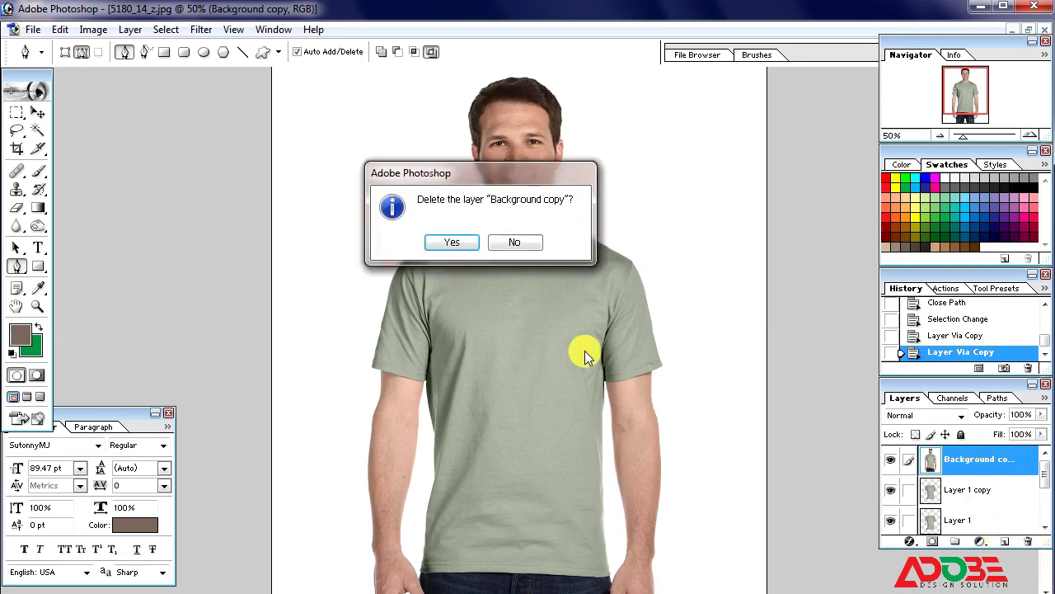
{"action": "left_click", "coordinate": [453, 239]}
Set layer visibility so only Layer 1 shows, hiding Background copy 2 and Layer 1 copy
{"action": "scroll", "coordinate": [956, 511], "scroll_direction": "down", "scroll_amount": 1}
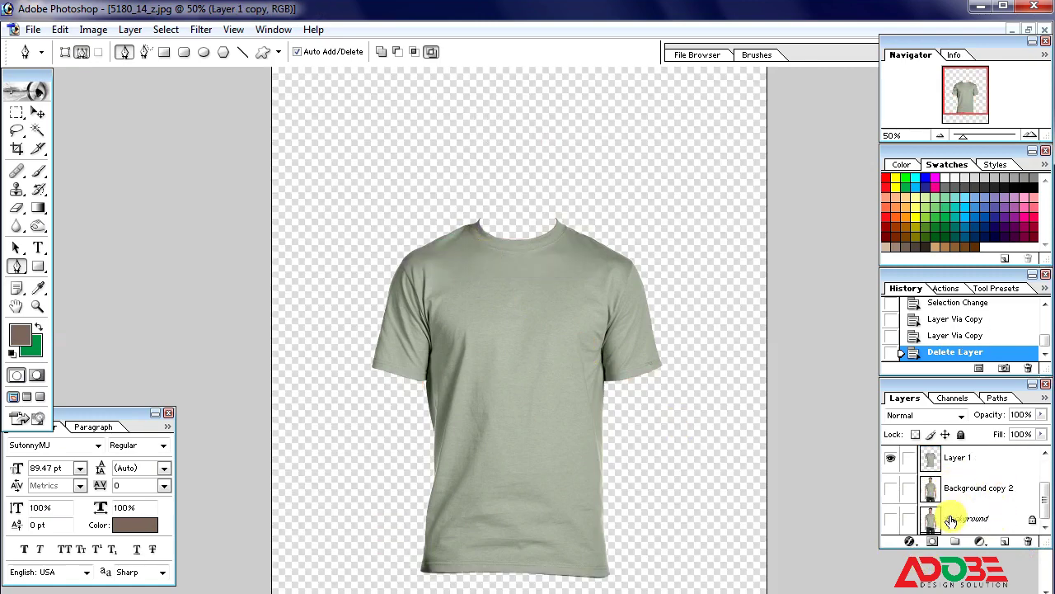
{"action": "left_click", "coordinate": [892, 492]}
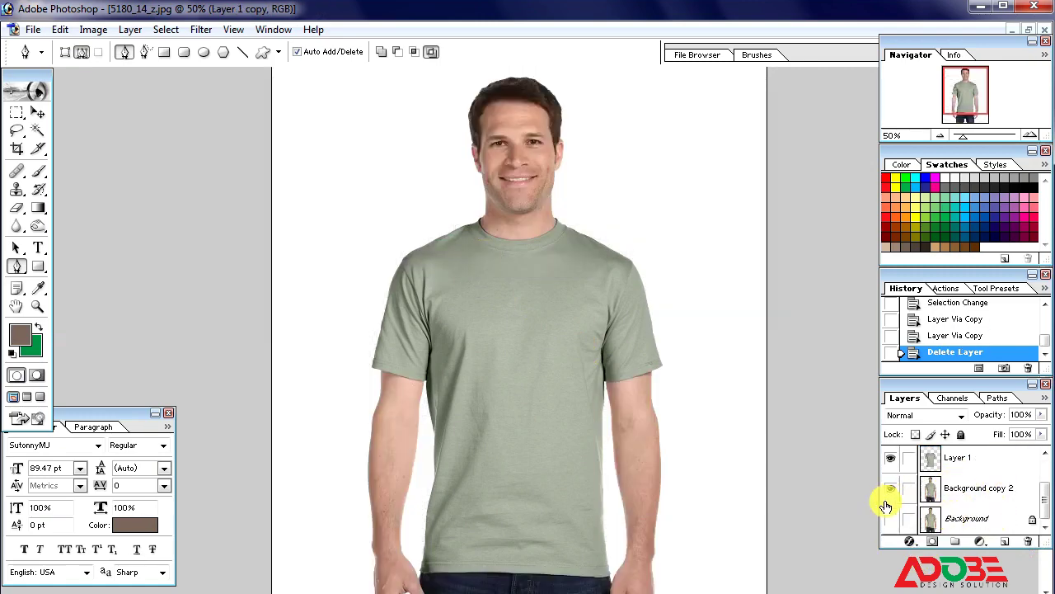
{"action": "left_click", "coordinate": [891, 489]}
{"action": "scroll", "coordinate": [906, 496], "scroll_direction": "up", "scroll_amount": 1}
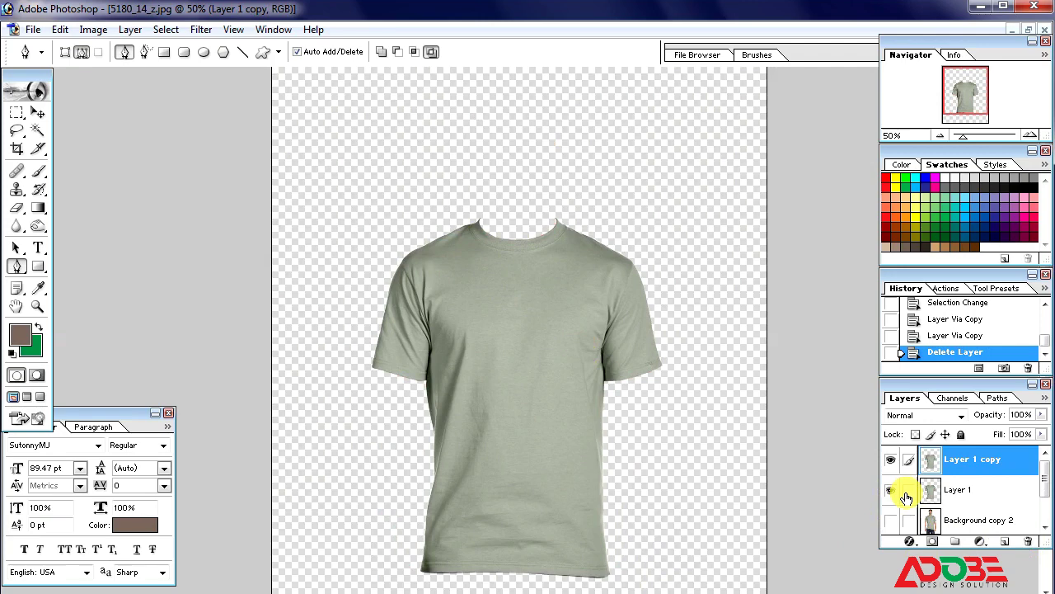
{"action": "left_click", "coordinate": [891, 490]}
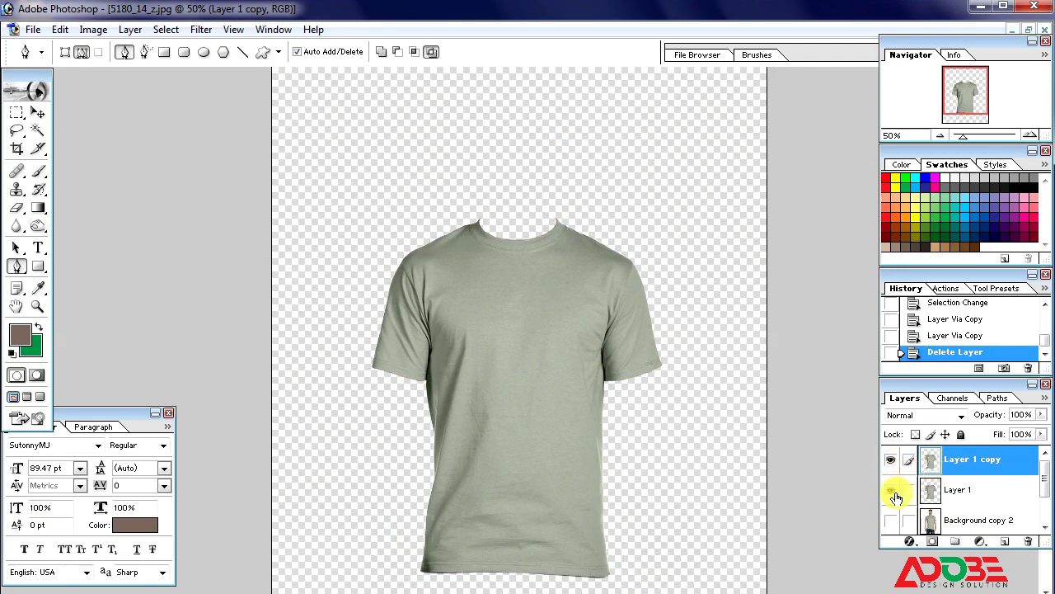
{"action": "left_click", "coordinate": [892, 491]}
{"action": "left_click", "coordinate": [890, 460]}
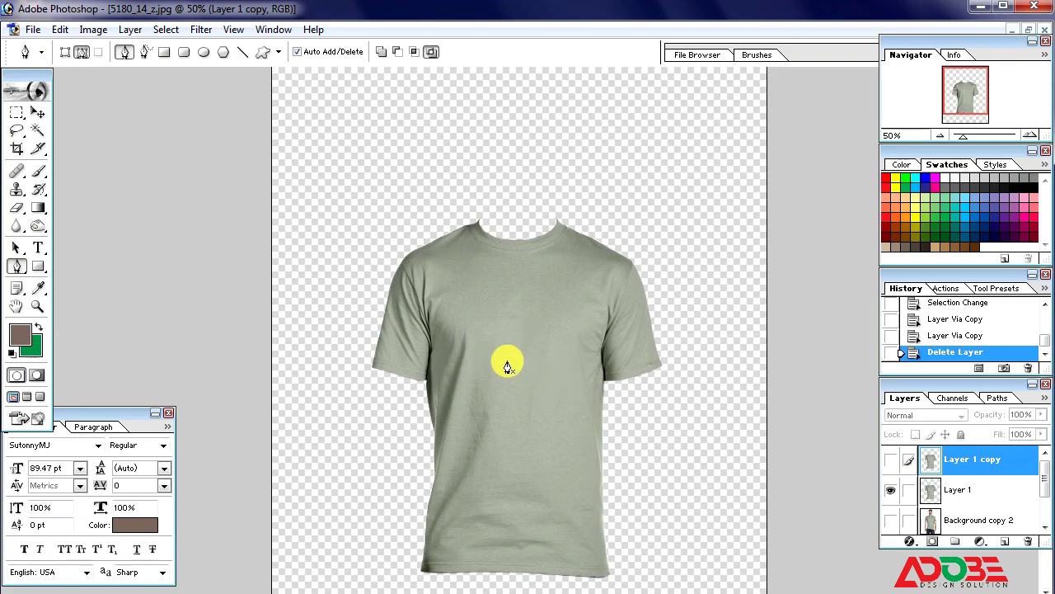
Move the 1388835.jpg fireworks photo into 5180_14_z.jpg as Layer 2, then close 1388835.jpg
{"action": "left_click", "coordinate": [980, 8]}
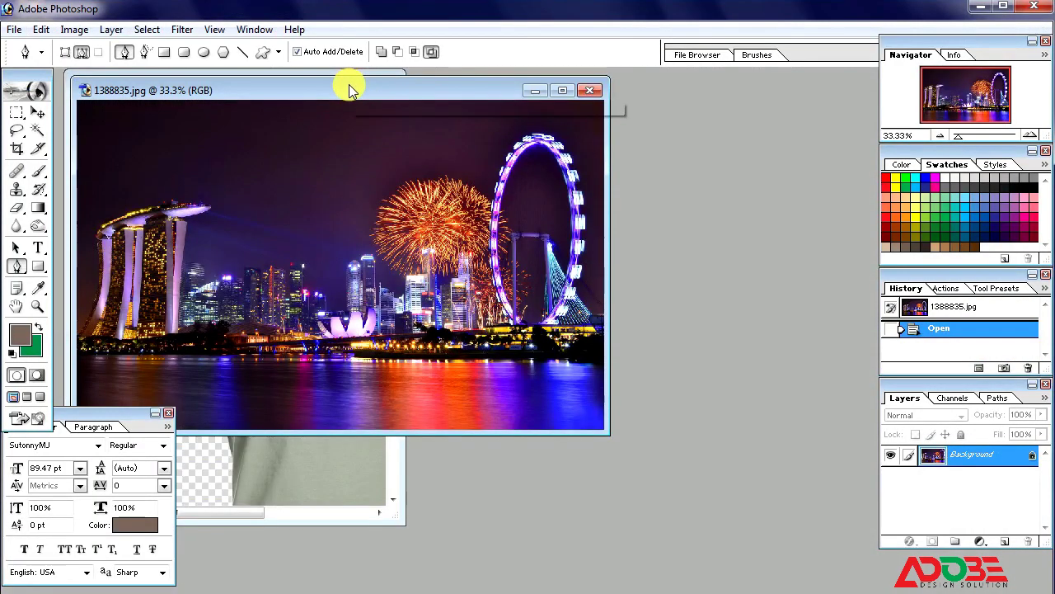
{"action": "left_click_drag", "start_coordinate": [348, 88], "coordinate": [703, 180]}
{"action": "left_click", "coordinate": [272, 318]}
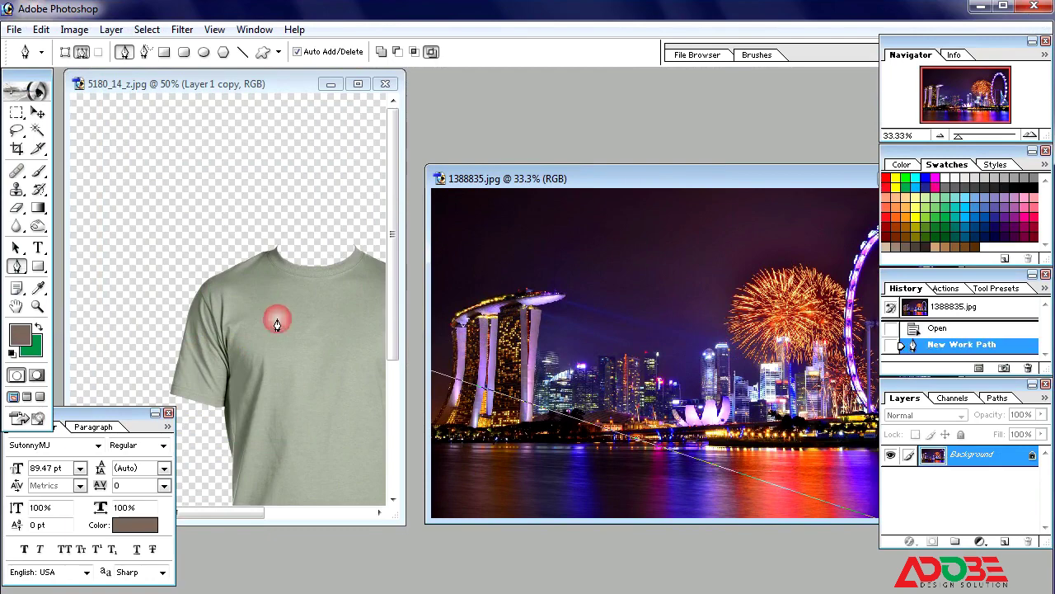
{"action": "left_click", "coordinate": [601, 337]}
{"action": "left_click", "coordinate": [37, 112]}
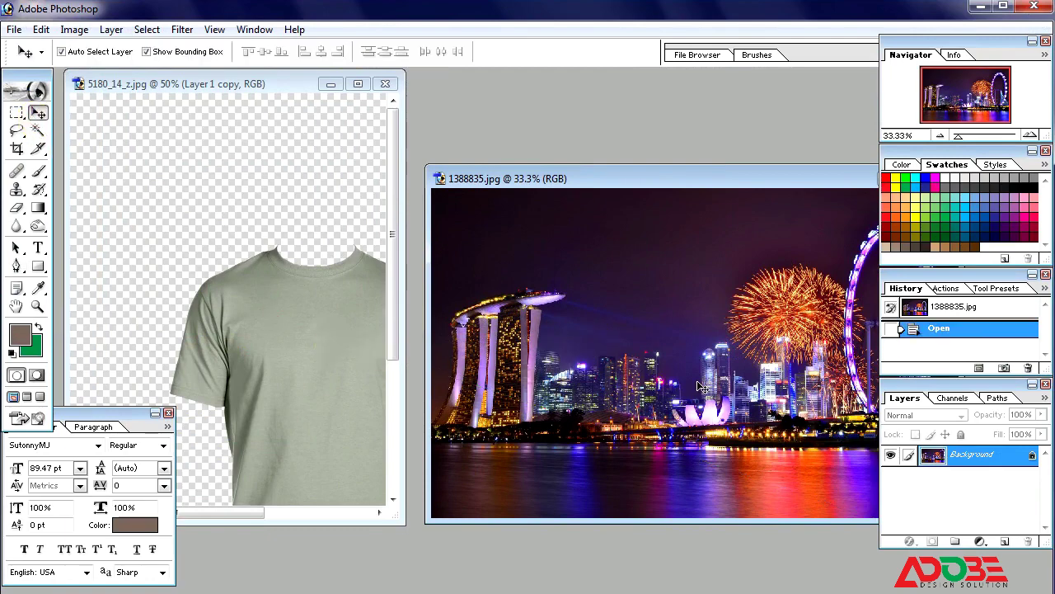
{"action": "left_click_drag", "start_coordinate": [730, 398], "coordinate": [280, 322]}
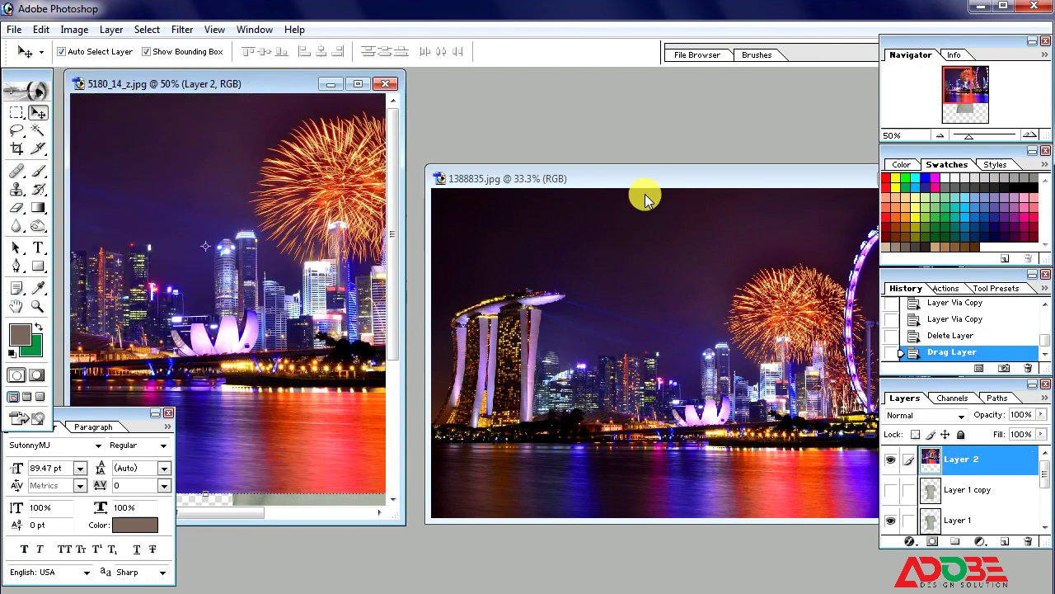
{"action": "left_click", "coordinate": [659, 183]}
{"action": "left_click_drag", "start_coordinate": [660, 188], "coordinate": [520, 196]}
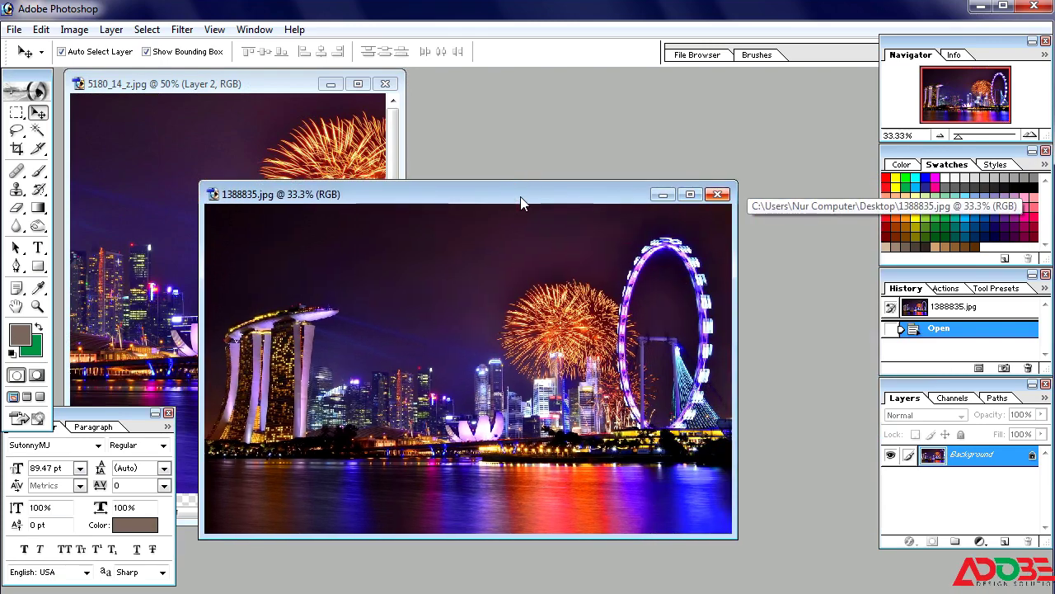
{"action": "left_click", "coordinate": [718, 193]}
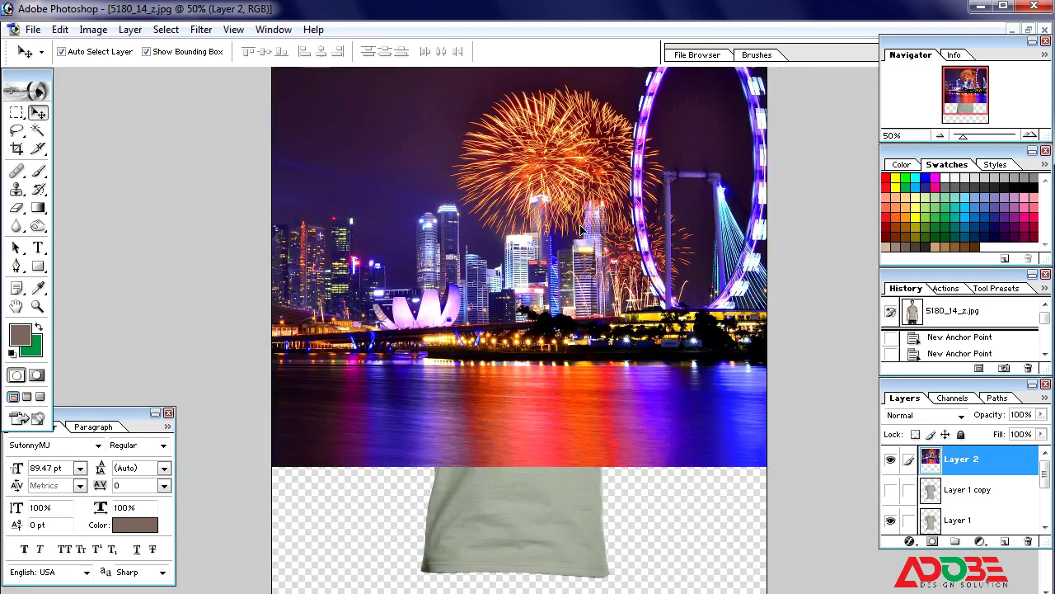
Scale the city photo down to about 45% and move it onto the shirt's chest
{"action": "left_click_drag", "start_coordinate": [365, 85], "coordinate": [343, 218]}
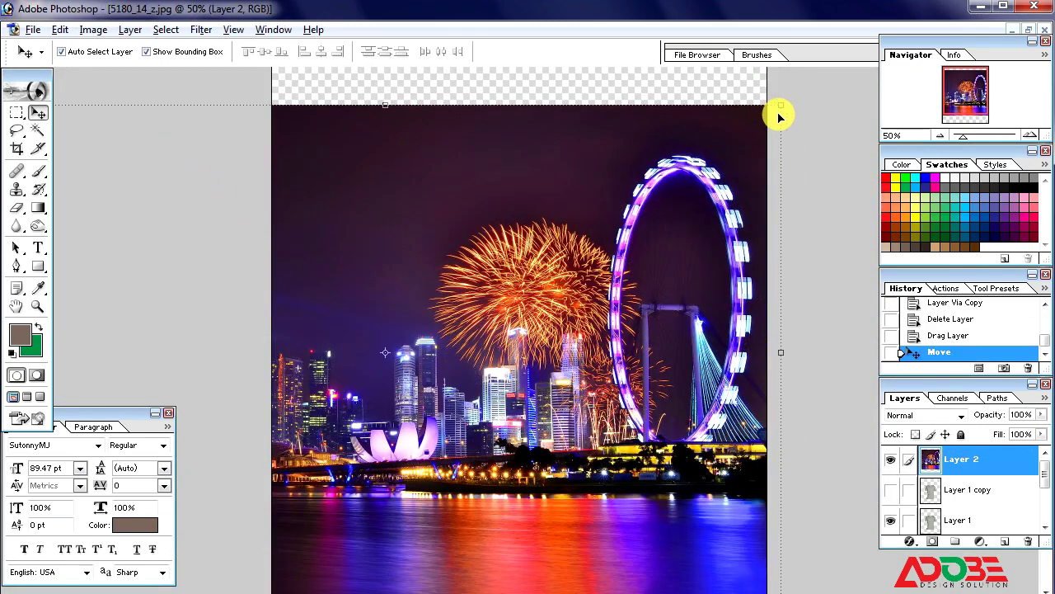
{"action": "left_click_drag", "start_coordinate": [780, 105], "coordinate": [462, 260]}
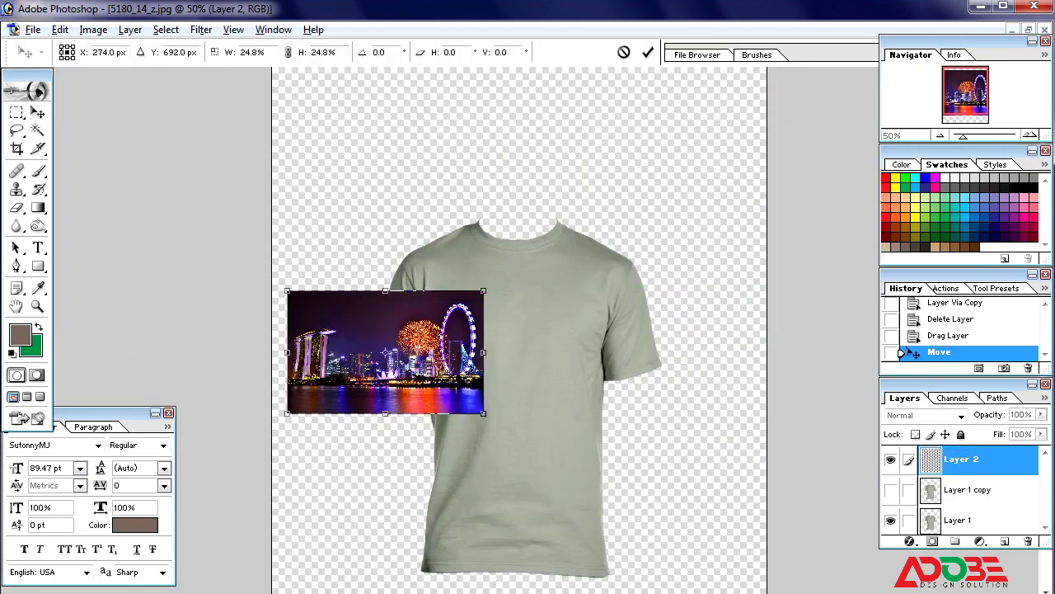
{"action": "double_click", "coordinate": [427, 373]}
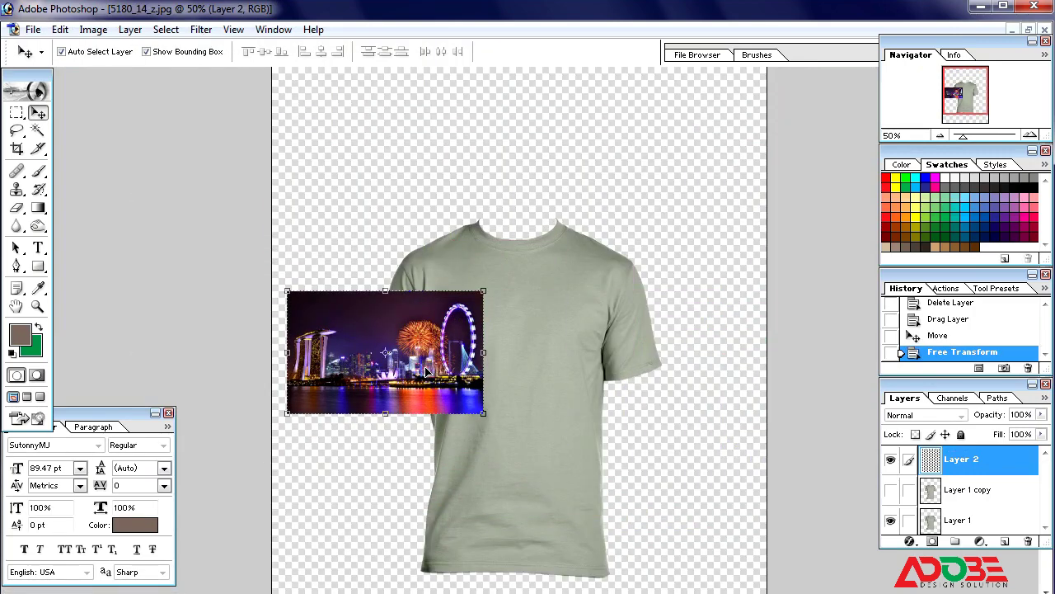
{"action": "left_click_drag", "start_coordinate": [427, 374], "coordinate": [514, 360]}
Enlarge the photo to about 212% over the shirt body and place Layer 2 below Layer 1 copy
{"action": "left_click", "coordinate": [583, 404]}
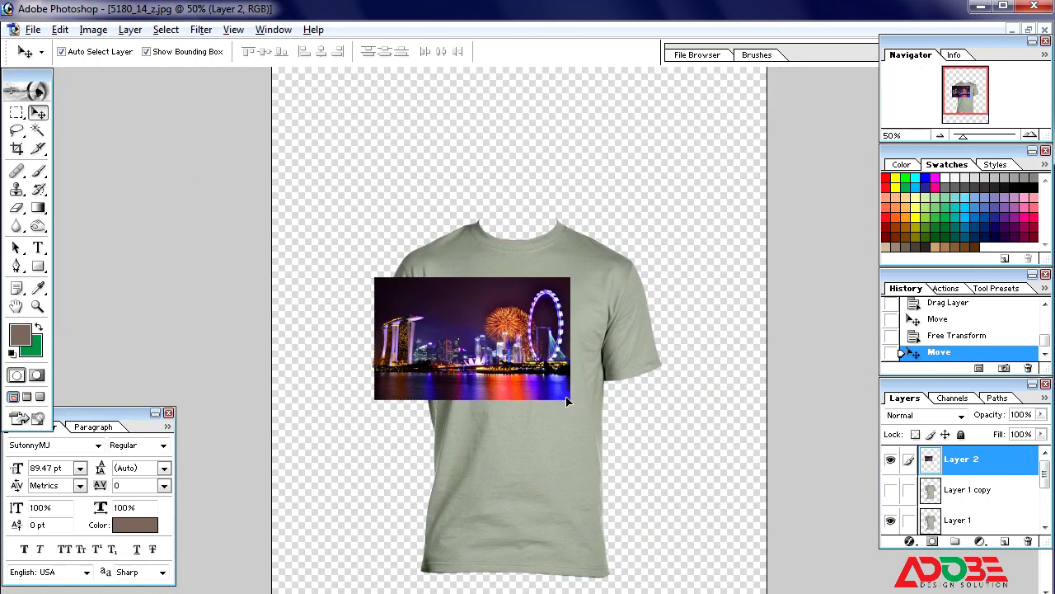
{"action": "left_click", "coordinate": [567, 402]}
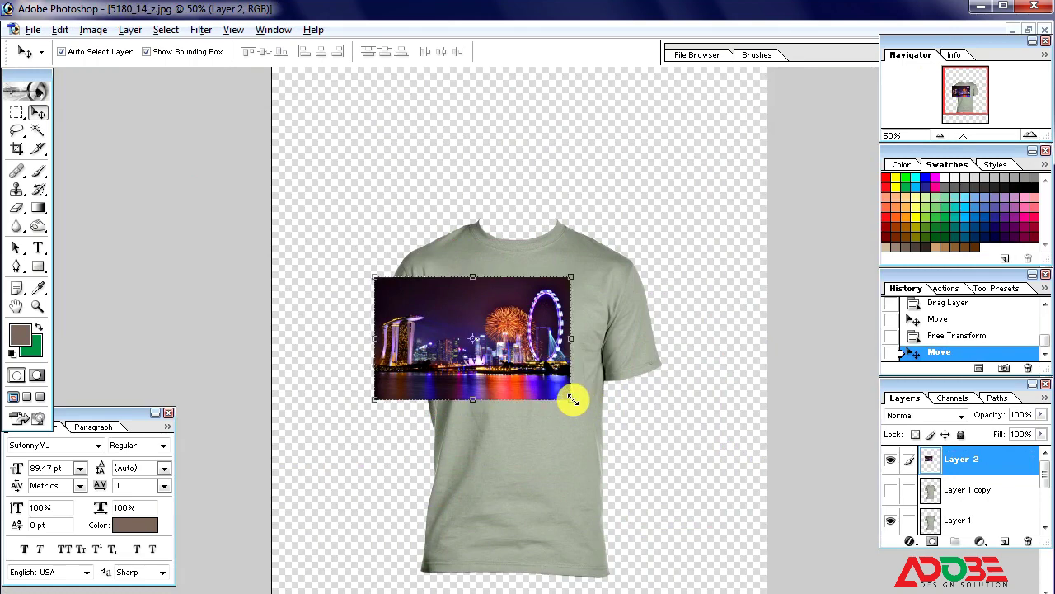
{"action": "left_click_drag", "start_coordinate": [571, 399], "coordinate": [666, 494]}
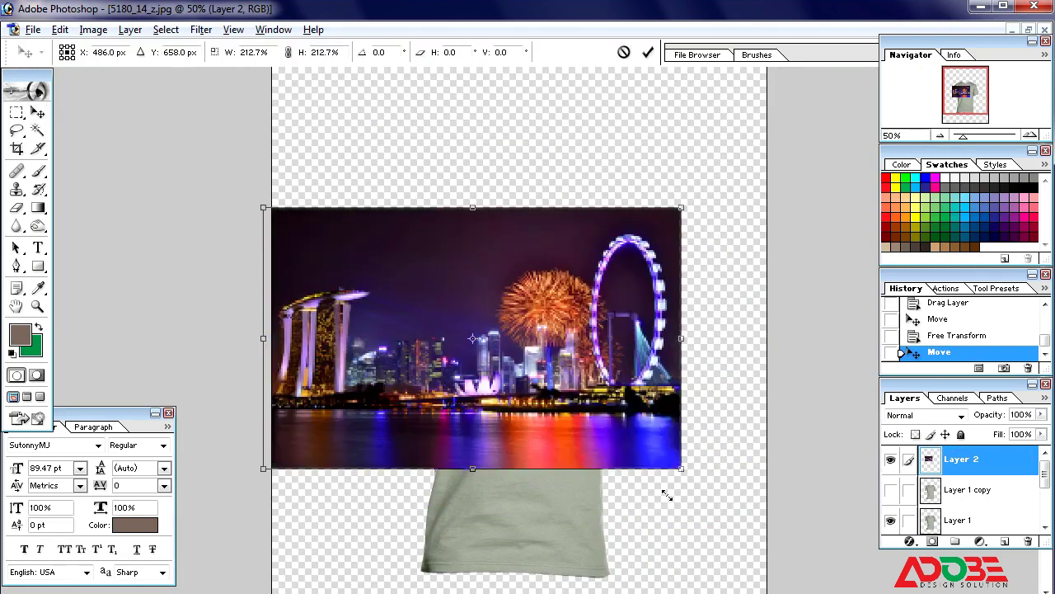
{"action": "key", "text": "Return"}
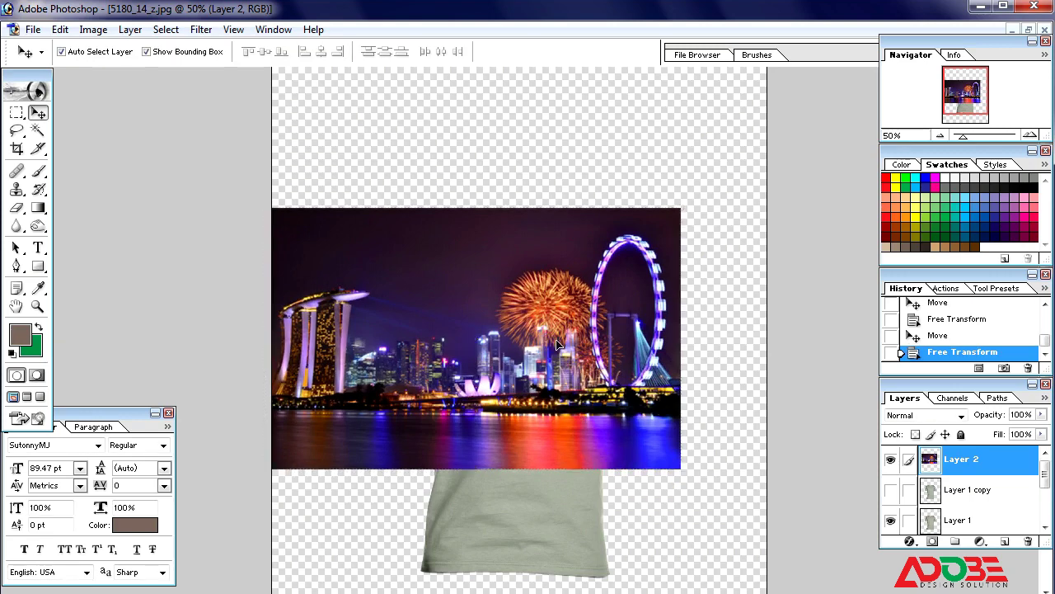
{"action": "left_click_drag", "start_coordinate": [558, 345], "coordinate": [557, 409]}
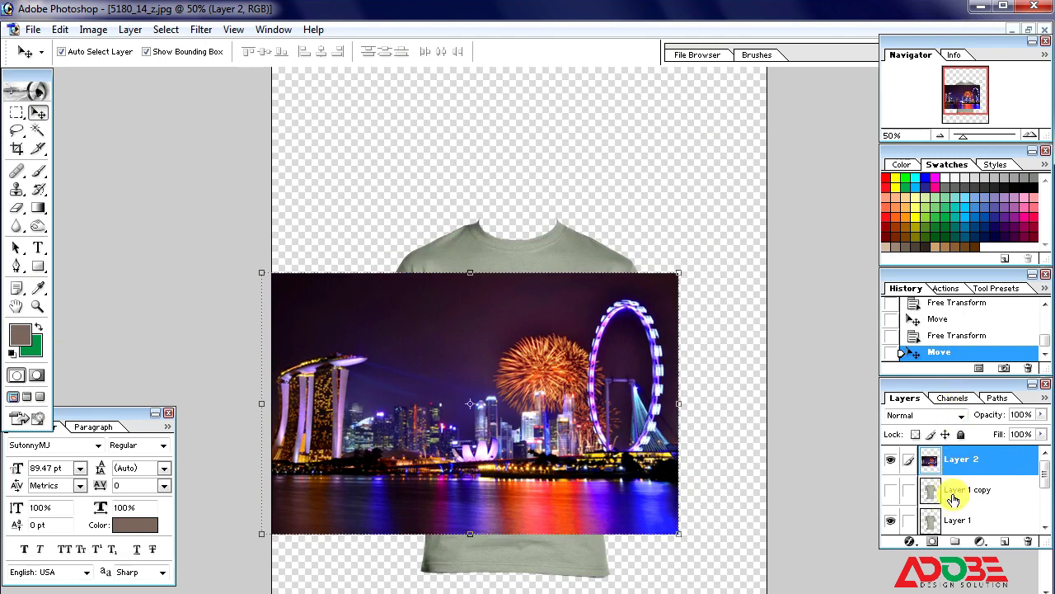
{"action": "left_click_drag", "start_coordinate": [956, 464], "coordinate": [954, 513]}
Clip Layer 2 to Layer 1 so the city photo appears only within the shirt
{"action": "scroll", "coordinate": [954, 513], "scroll_direction": "down", "scroll_amount": 1}
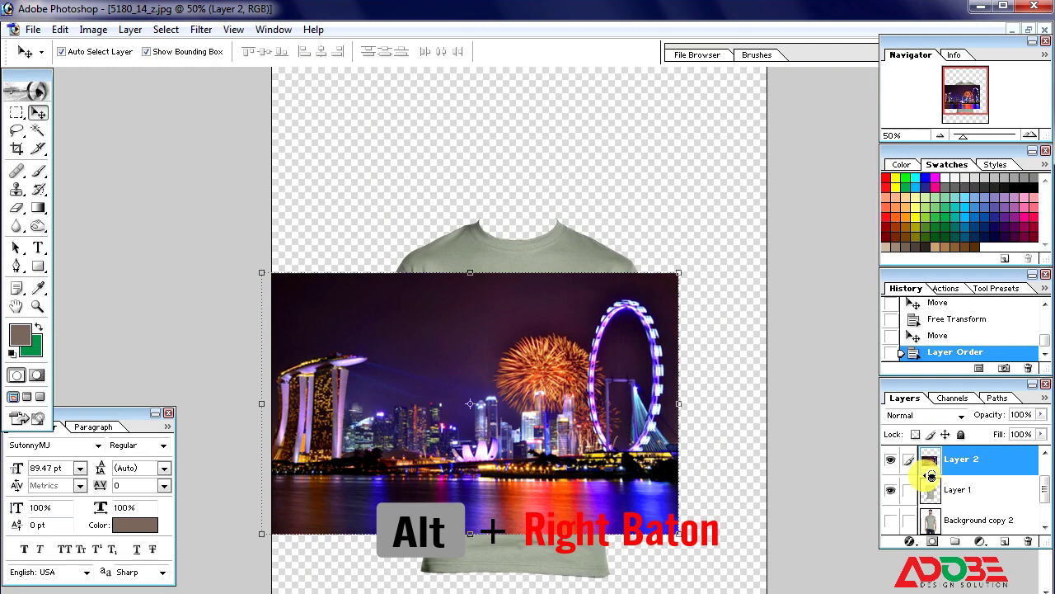
{"action": "left_click", "coordinate": [930, 476], "text": "alt"}
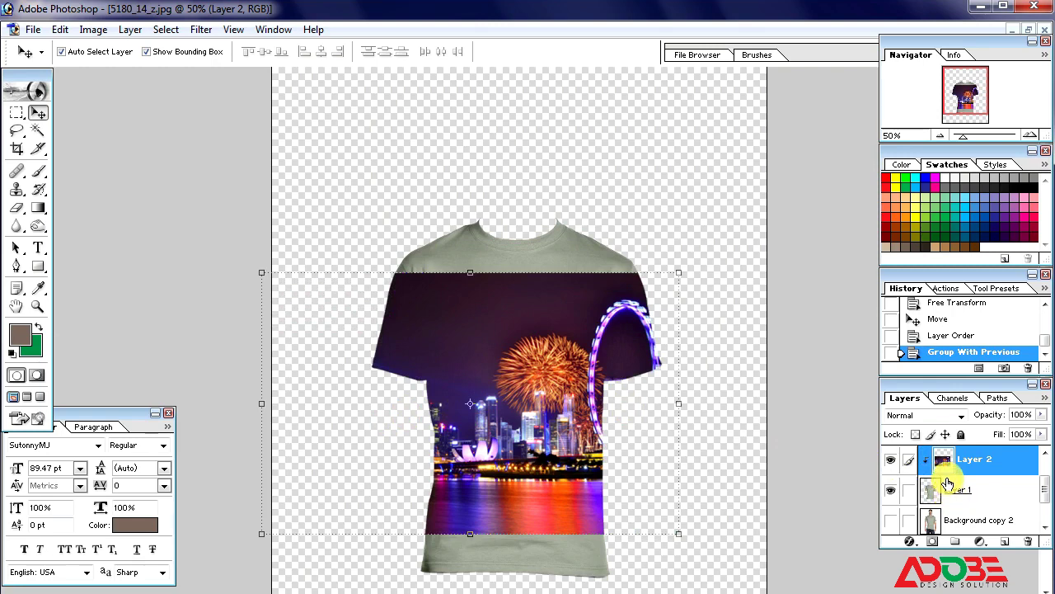
{"action": "left_click", "coordinate": [579, 334]}
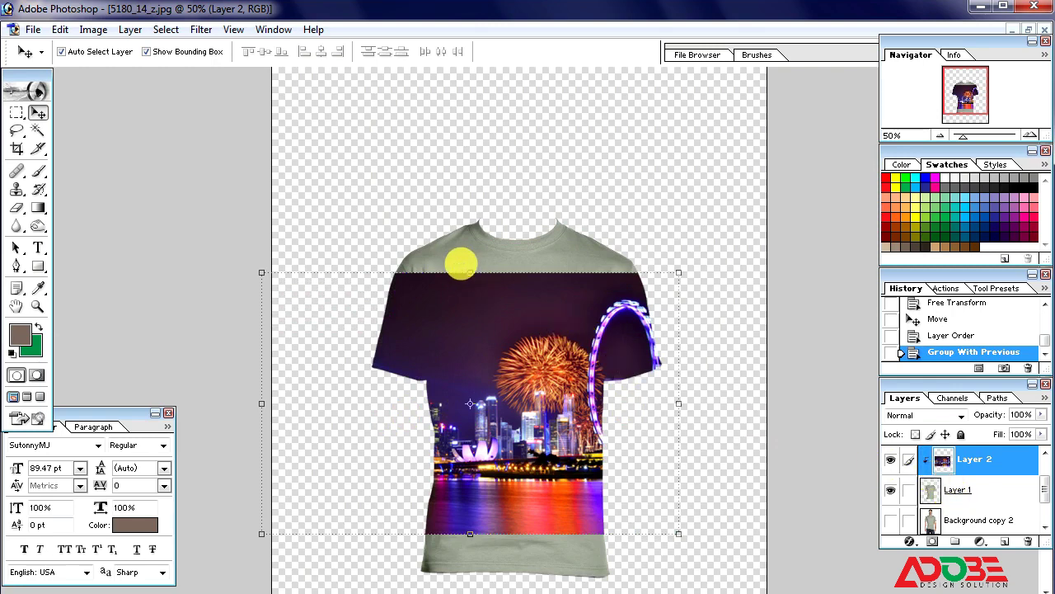
Stretch the photo to about 141% height, from neckline down to hem, and commit
{"action": "left_click_drag", "start_coordinate": [471, 272], "coordinate": [467, 219]}
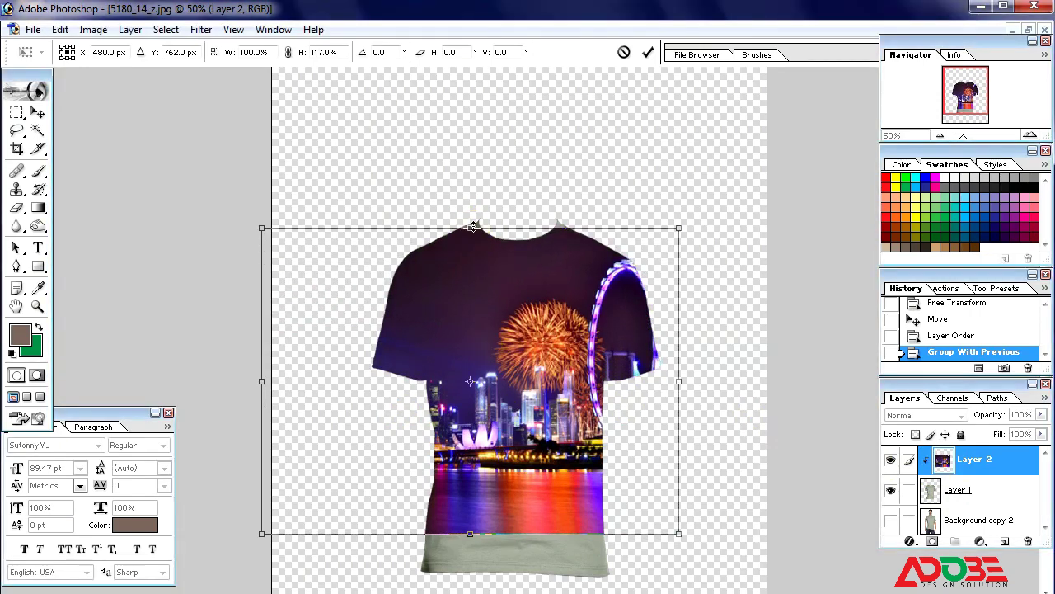
{"action": "left_click_drag", "start_coordinate": [471, 226], "coordinate": [471, 215]}
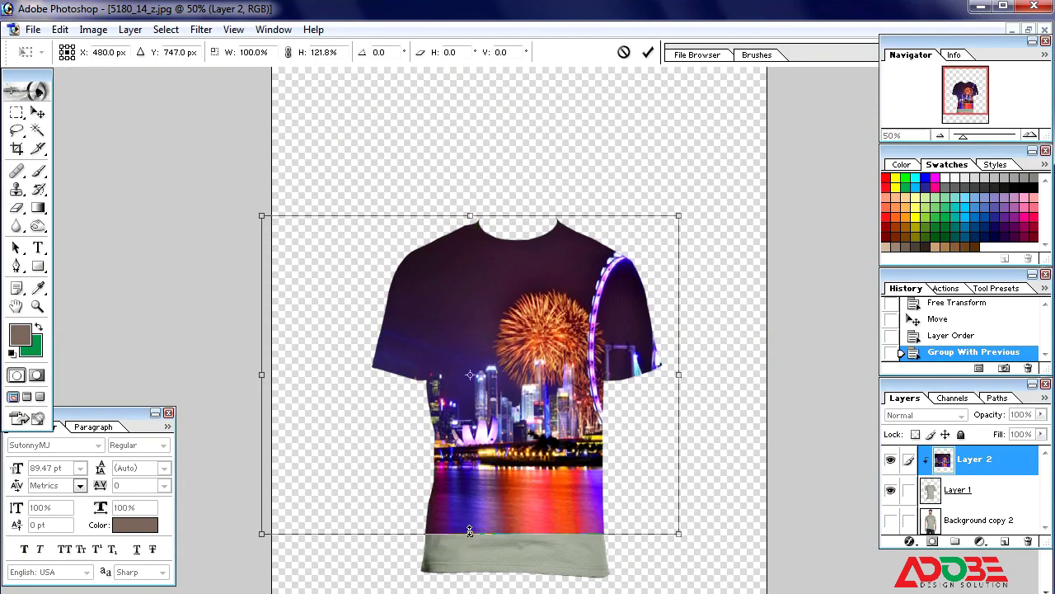
{"action": "left_click_drag", "start_coordinate": [469, 531], "coordinate": [476, 584]}
{"action": "left_click", "coordinate": [477, 582]}
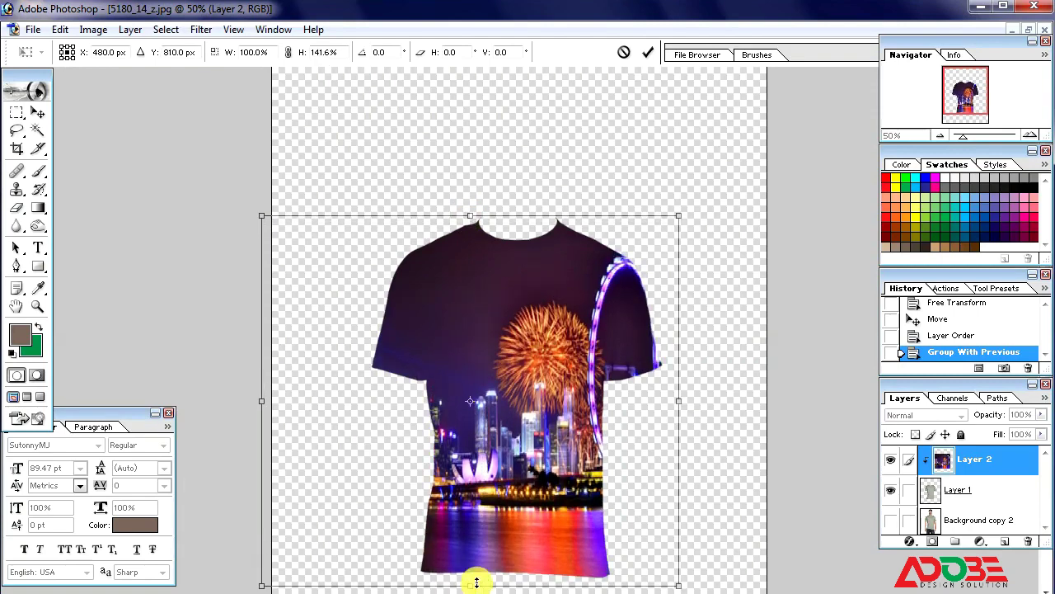
{"action": "double_click", "coordinate": [555, 528]}
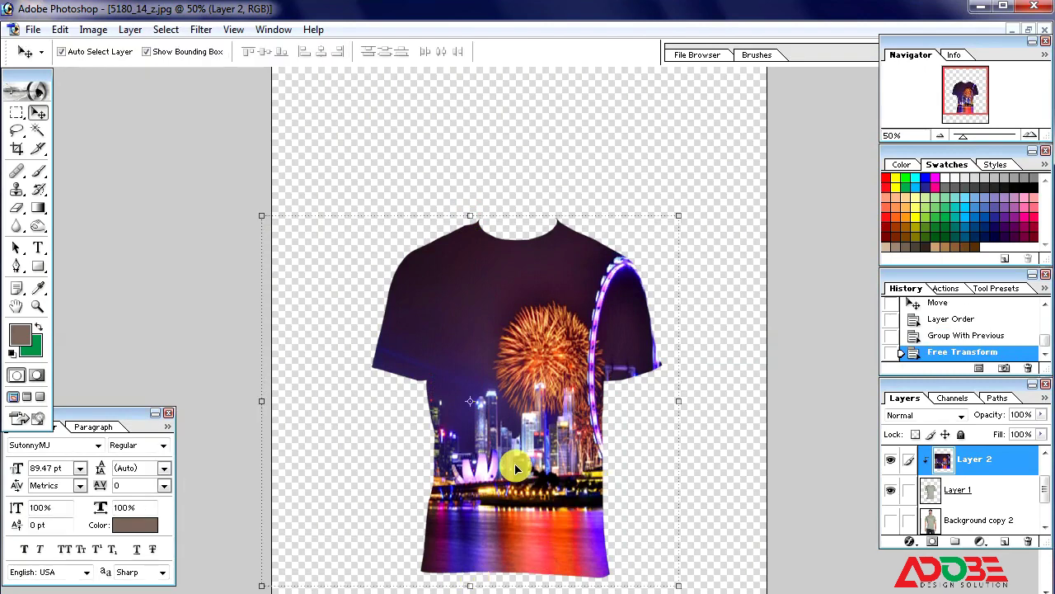
{"action": "left_click", "coordinate": [959, 493]}
Show the grey shirt copy layer above the city print and set it to Multiply
{"action": "left_click_drag", "start_coordinate": [959, 493], "coordinate": [954, 464]}
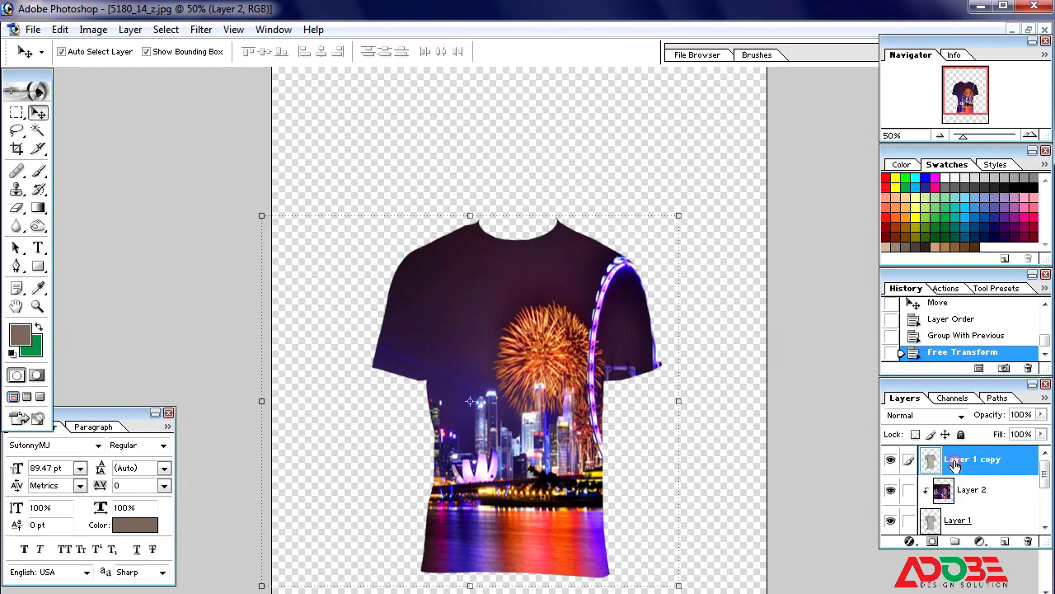
{"action": "left_click", "coordinate": [963, 416]}
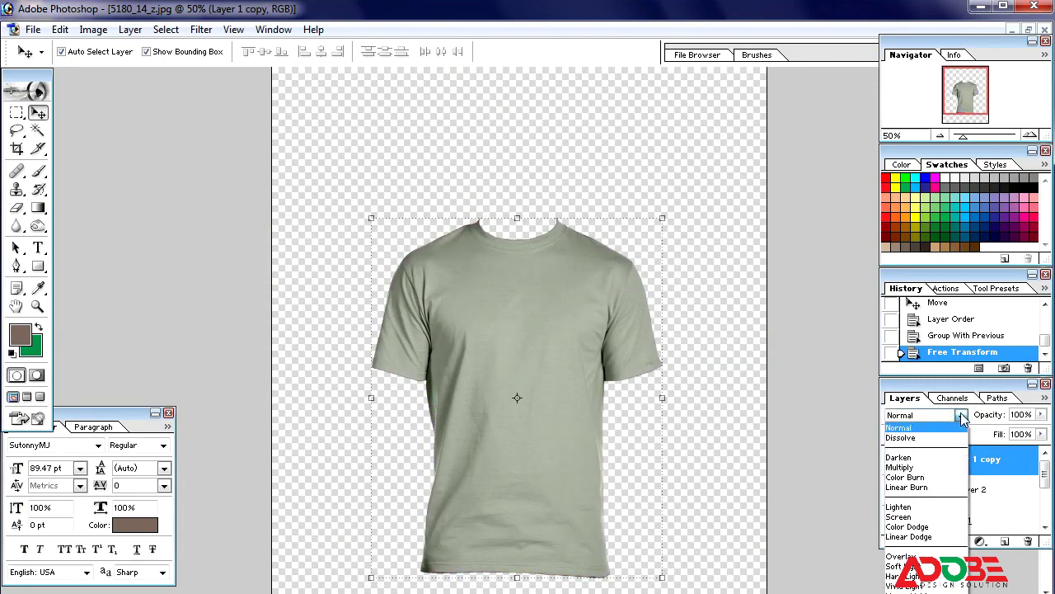
{"action": "left_click", "coordinate": [913, 468]}
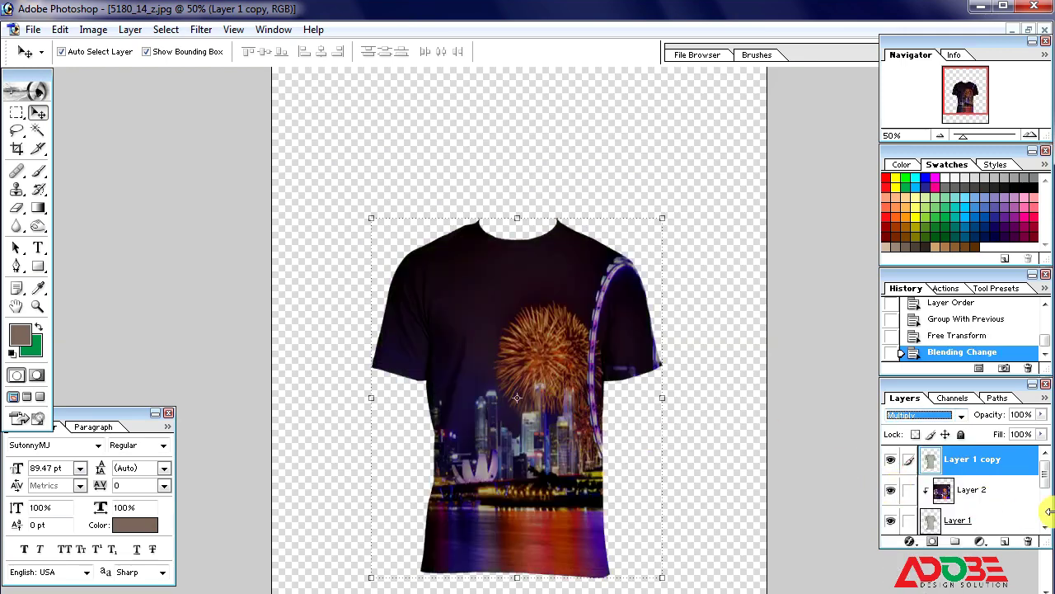
Adjust the shading layer's opacity, lowering it and then raising it again
{"action": "left_click", "coordinate": [1032, 432]}
{"action": "left_click", "coordinate": [1040, 416]}
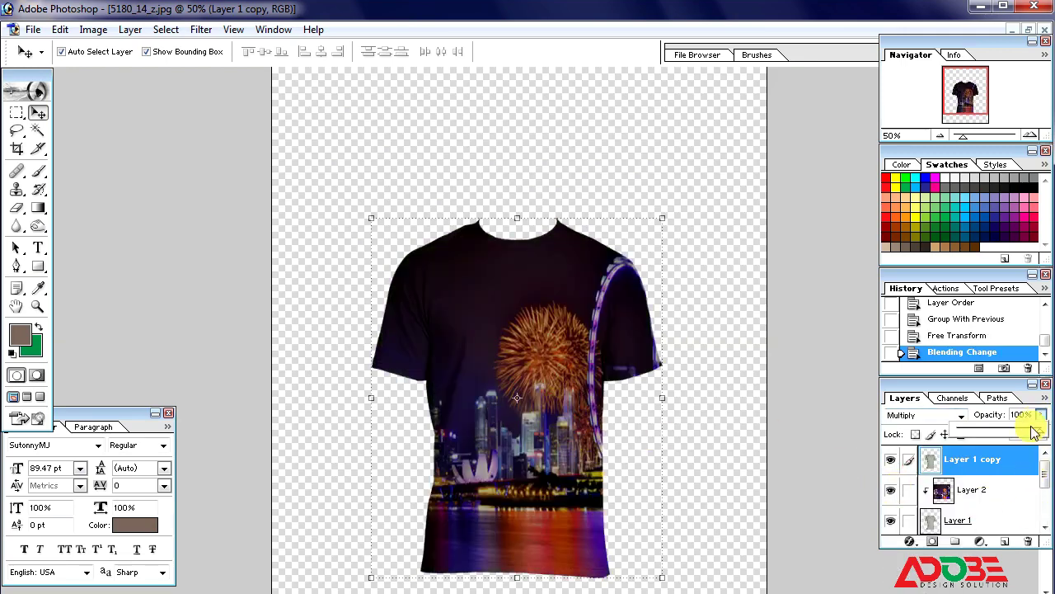
{"action": "left_click", "coordinate": [1023, 434]}
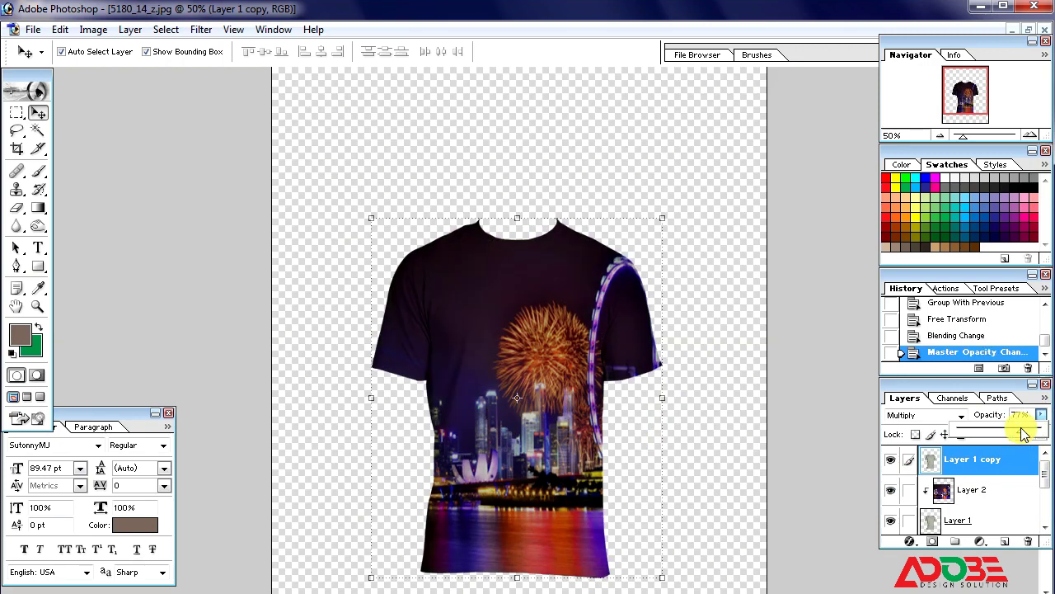
{"action": "left_click_drag", "start_coordinate": [1036, 437], "coordinate": [1027, 439]}
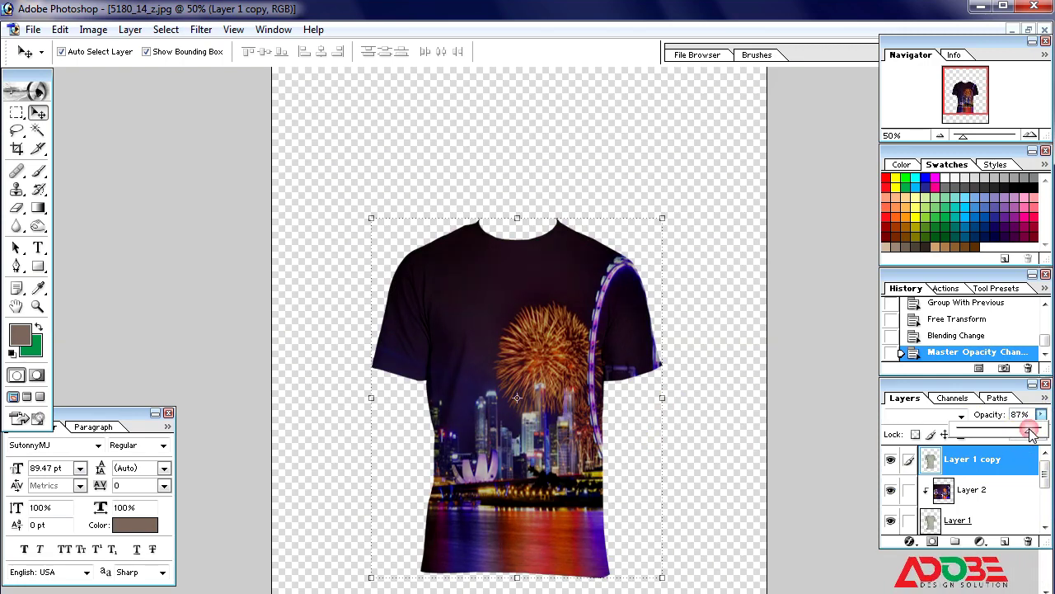
{"action": "left_click_drag", "start_coordinate": [1031, 435], "coordinate": [1040, 433]}
Lower the shading layer to 70% opacity and show Background copy 2 with the man
{"action": "left_click_drag", "start_coordinate": [1022, 439], "coordinate": [1020, 440]}
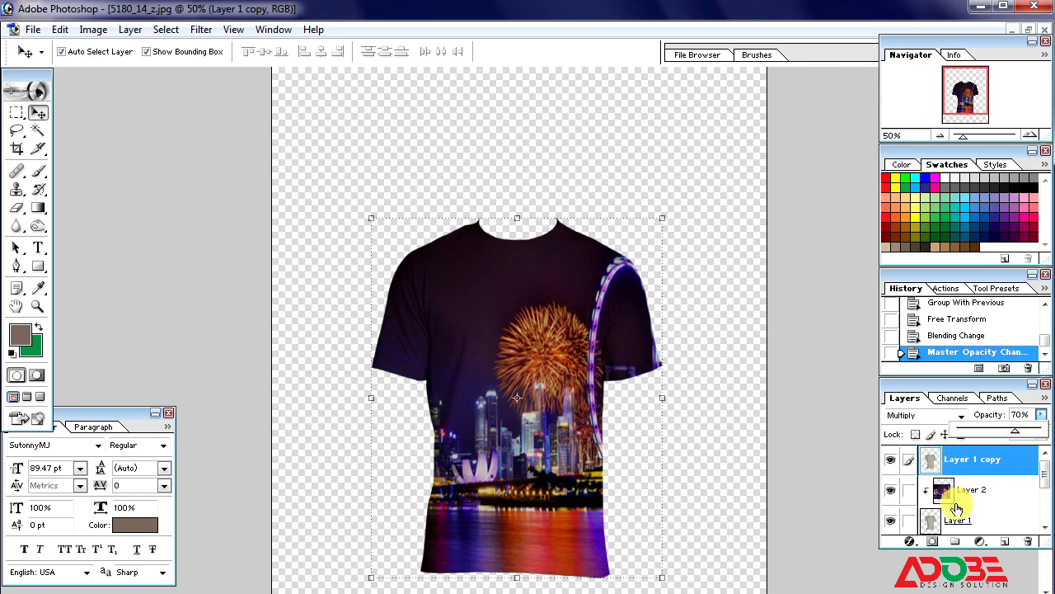
{"action": "scroll", "coordinate": [901, 513], "scroll_direction": "down", "scroll_amount": 2}
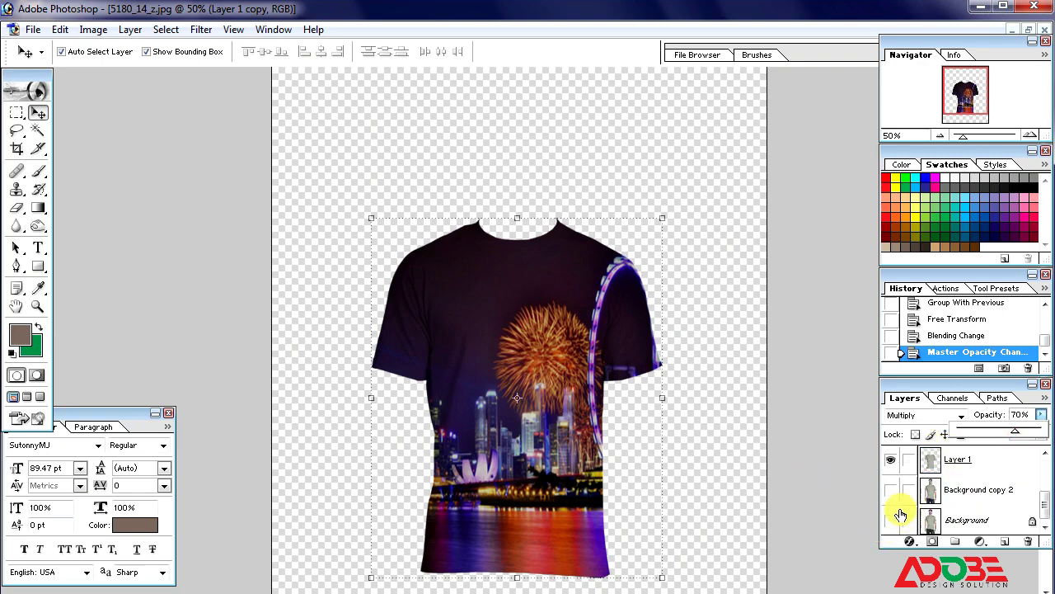
{"action": "left_click", "coordinate": [891, 489]}
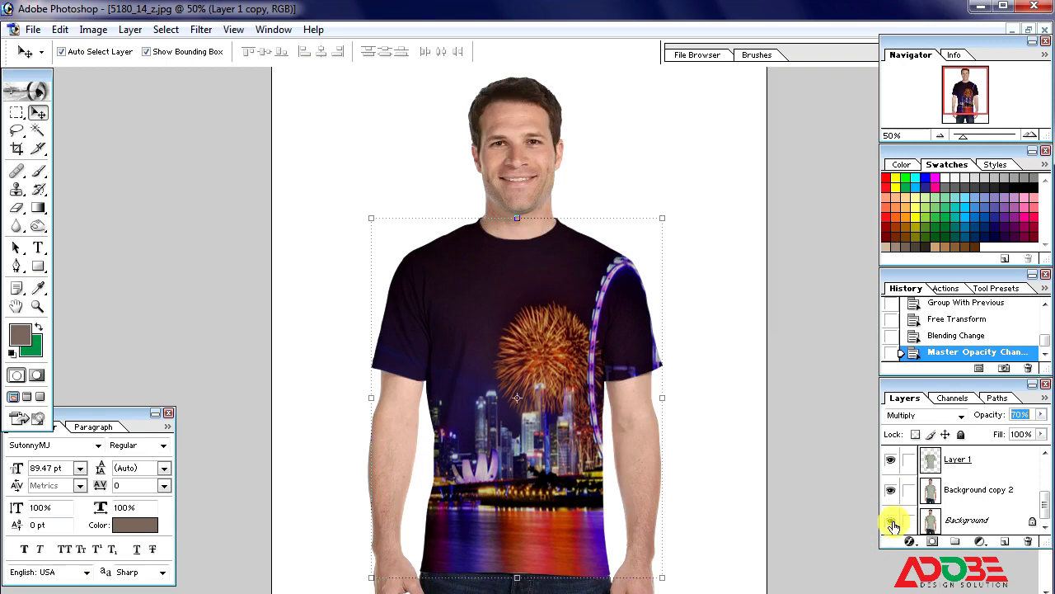
Fit the document on screen, then zoom into the left chest to inspect the print
{"action": "left_click", "coordinate": [712, 466]}
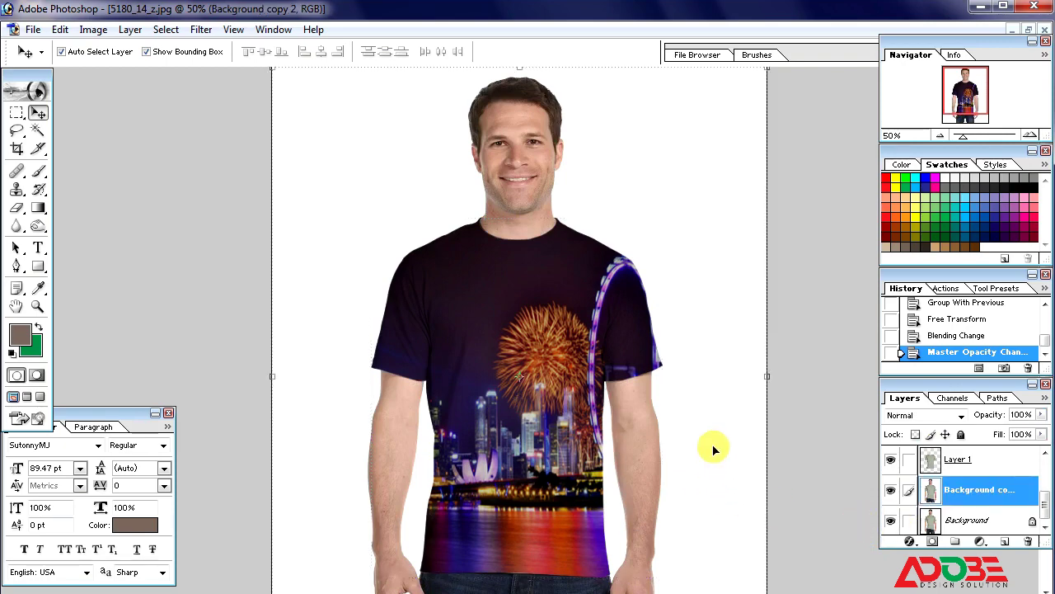
{"action": "key", "text": "ctrl+minus"}
{"action": "key", "text": "ctrl+0"}
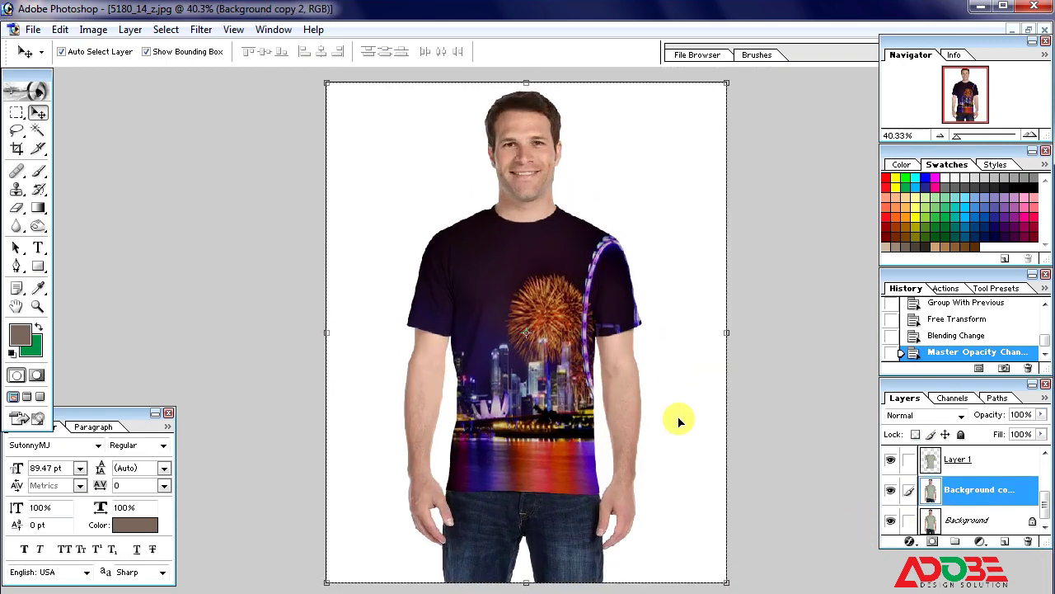
{"action": "left_click", "coordinate": [535, 325]}
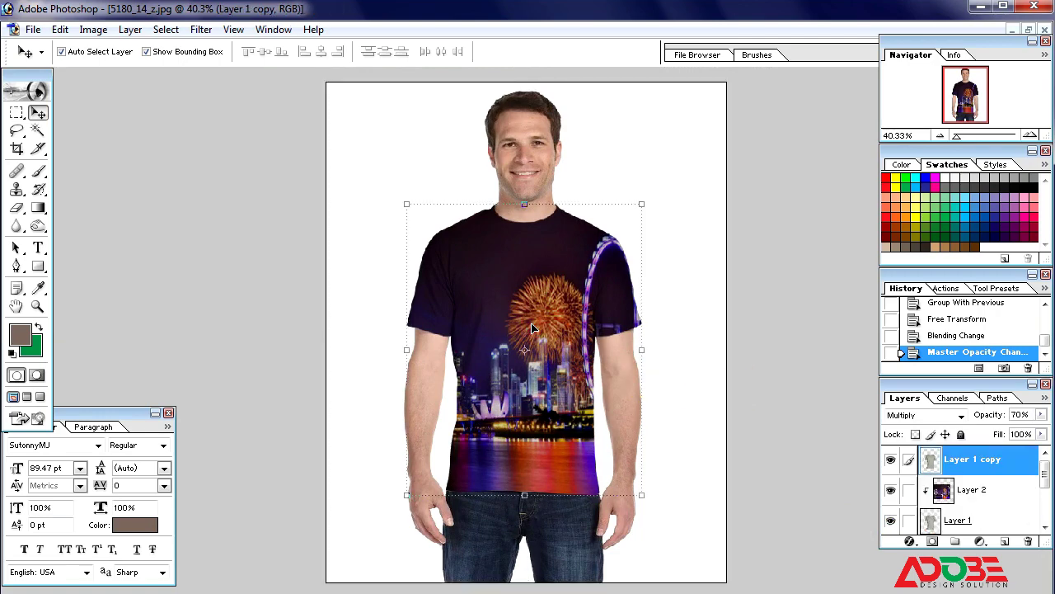
{"action": "scroll", "coordinate": [577, 363], "scroll_direction": "up", "scroll_amount": 1}
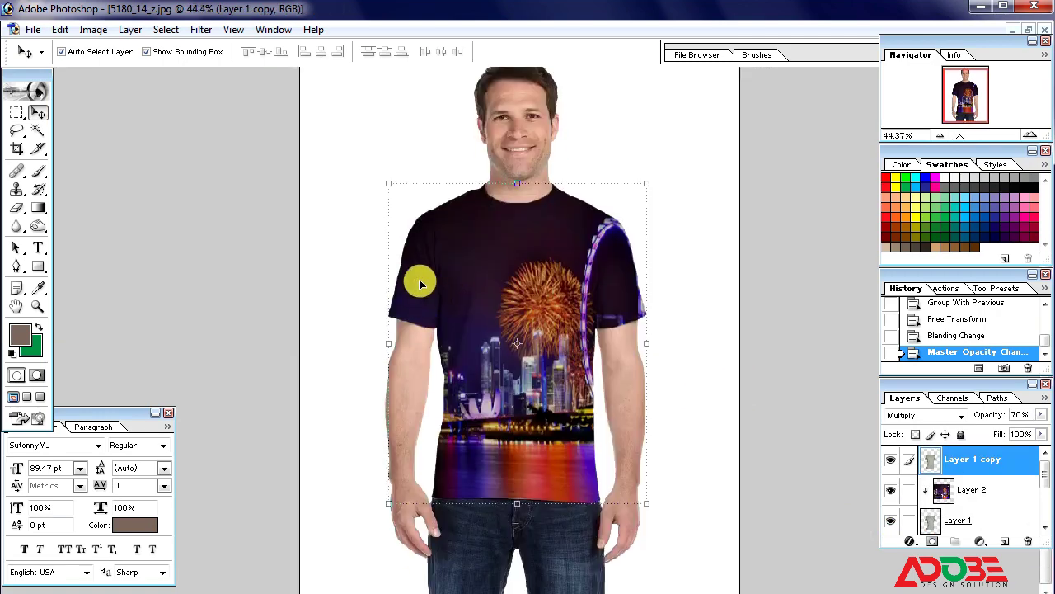
{"action": "left_click_drag", "start_coordinate": [356, 238], "coordinate": [517, 323]}
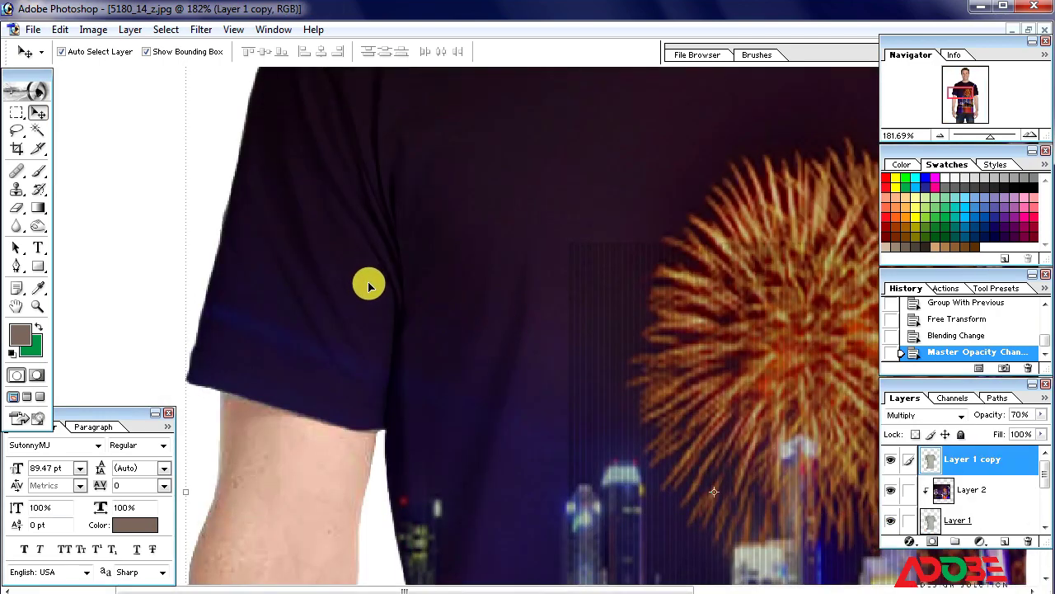
Zoom back out, then bring up Save As and close it without saving
{"action": "key", "text": "ctrl+minus"}
{"action": "scroll", "coordinate": [528, 330], "scroll_direction": "down", "scroll_amount": 2}
{"action": "scroll", "coordinate": [574, 349], "scroll_direction": "down", "scroll_amount": 1}
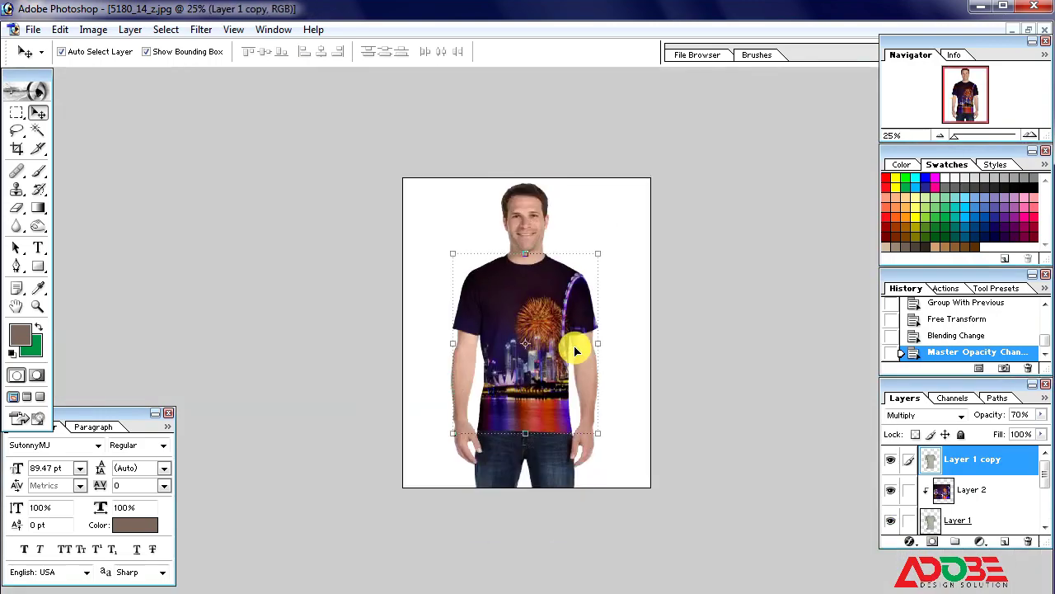
{"action": "scroll", "coordinate": [522, 353], "scroll_direction": "up", "scroll_amount": 1}
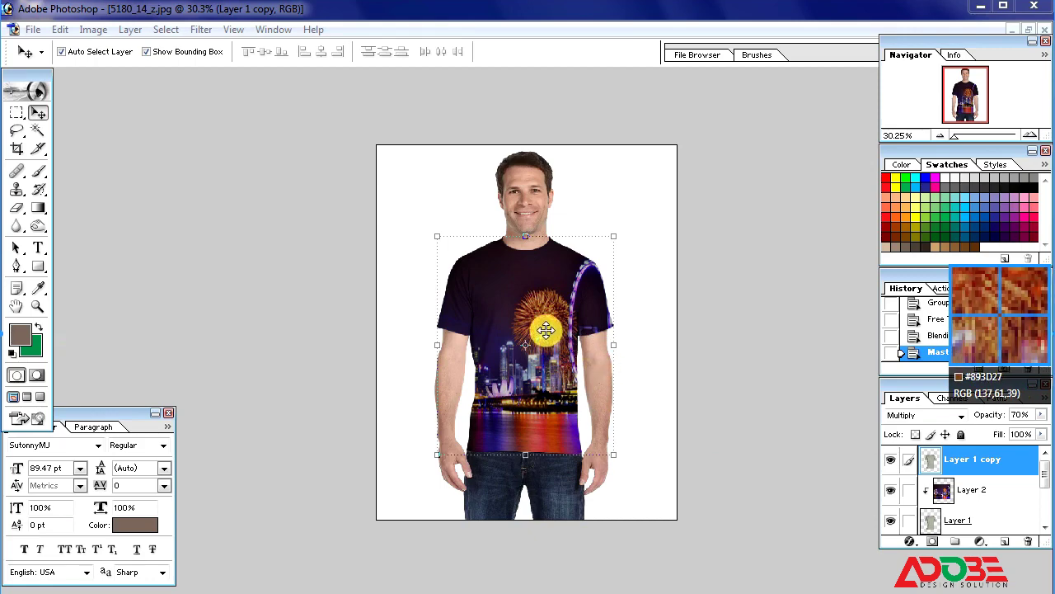
{"action": "key", "text": "ctrl+shift+s"}
{"action": "left_click", "coordinate": [753, 30]}
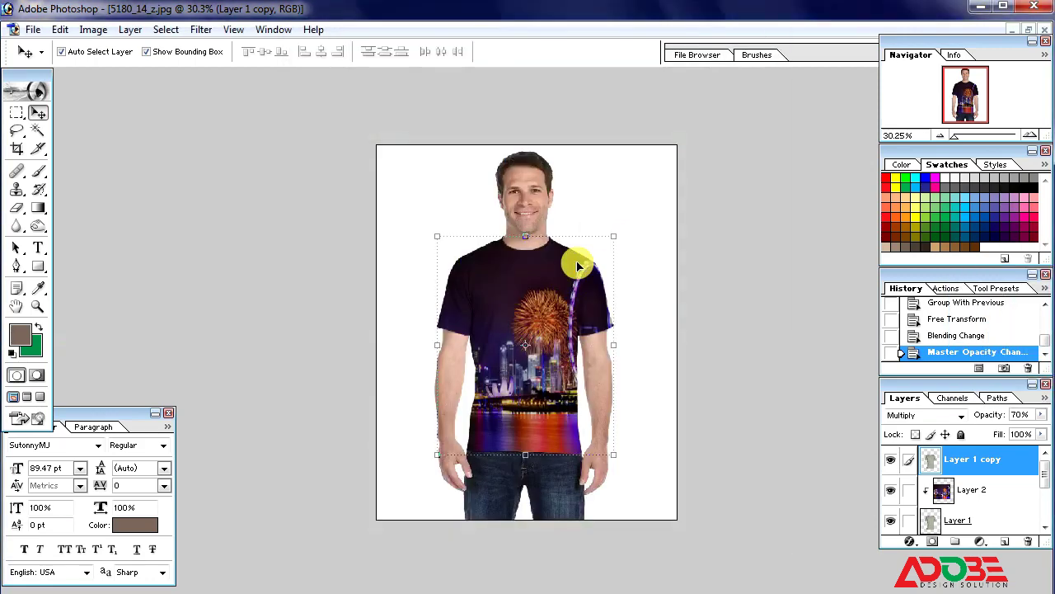
Delete the fireworks Layer 2, confirming the deletion
{"action": "left_click", "coordinate": [960, 493]}
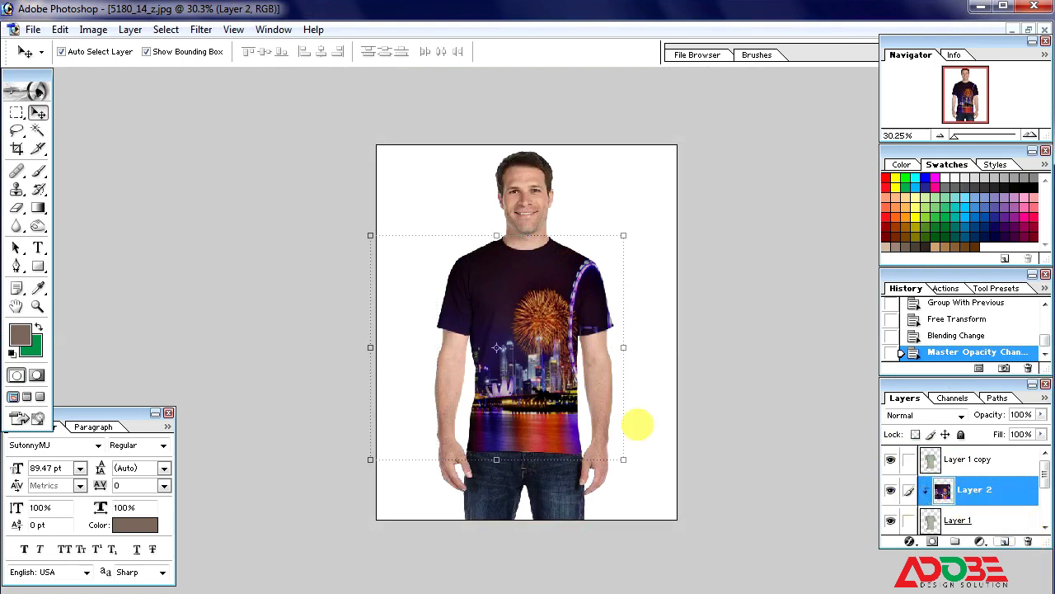
{"action": "left_click", "coordinate": [1027, 541]}
{"action": "left_click", "coordinate": [443, 240]}
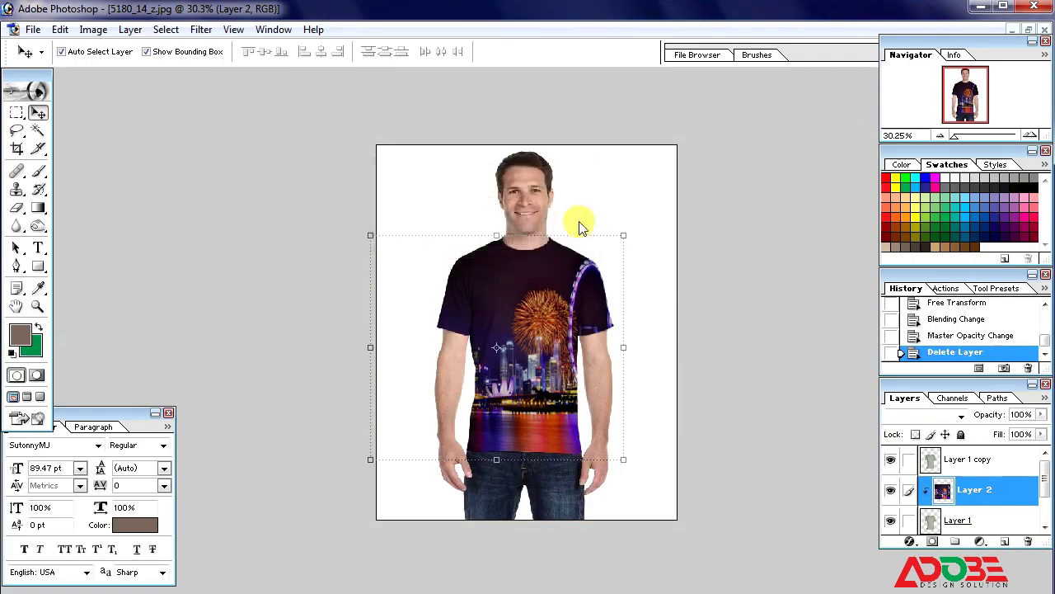
Open time_out_market4.jpg in Photoshop by dragging it from the desktop
{"action": "left_click", "coordinate": [980, 5]}
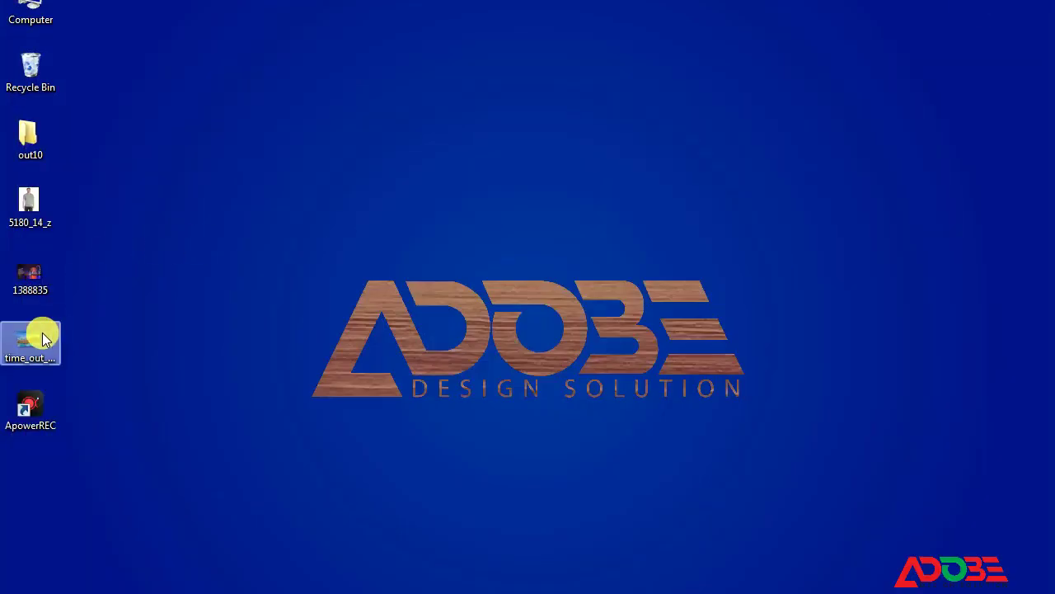
{"action": "left_click_drag", "start_coordinate": [37, 334], "coordinate": [258, 478]}
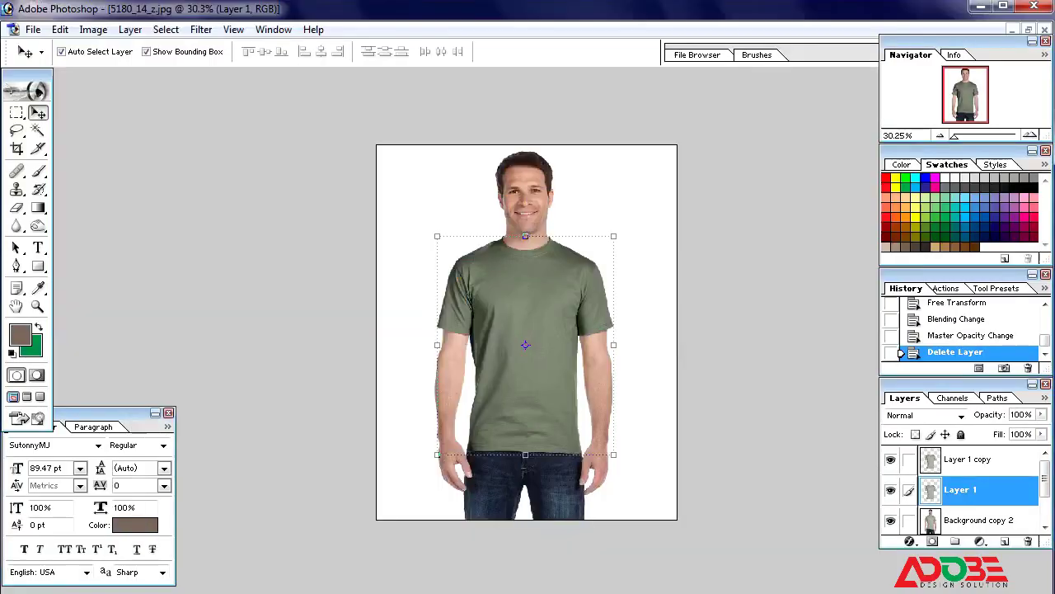
{"action": "left_click_drag", "start_coordinate": [406, 395], "coordinate": [408, 394]}
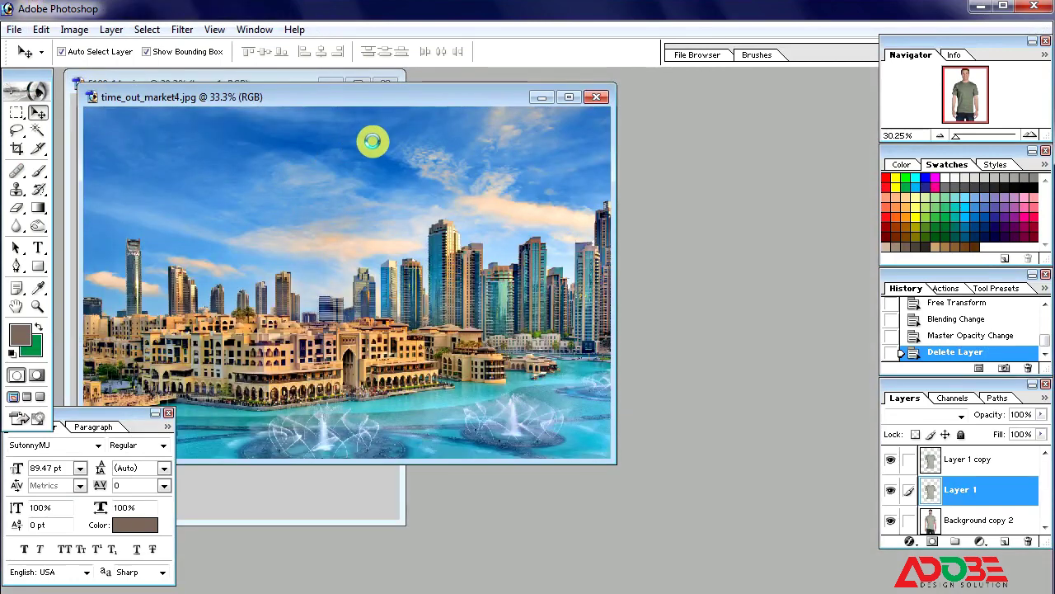
Move the daytime city photo into the shirt document as Layer 2, then close the photo file
{"action": "left_click_drag", "start_coordinate": [365, 94], "coordinate": [602, 150]}
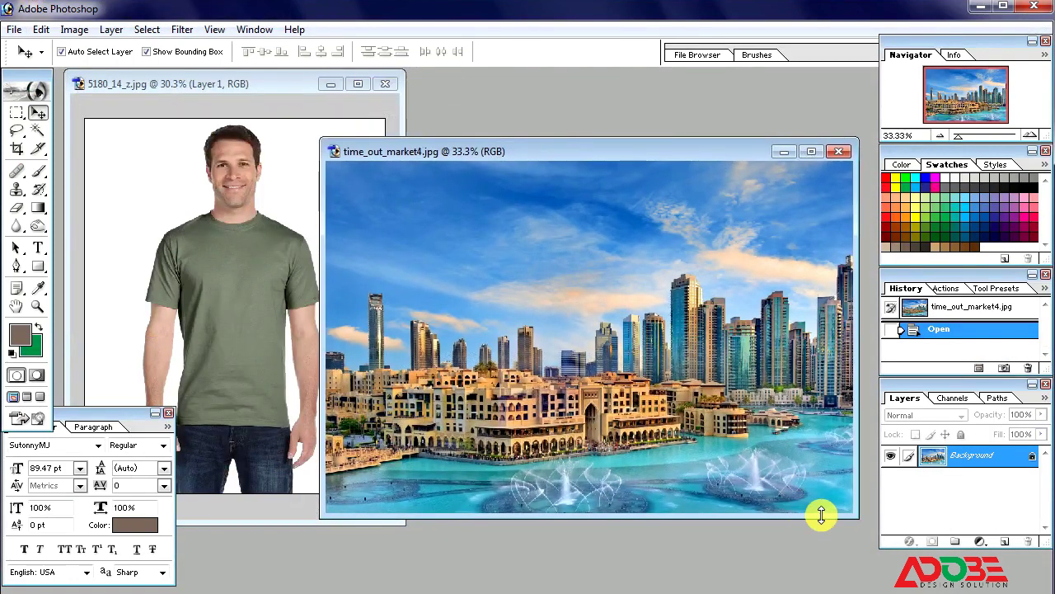
{"action": "left_click", "coordinate": [575, 426]}
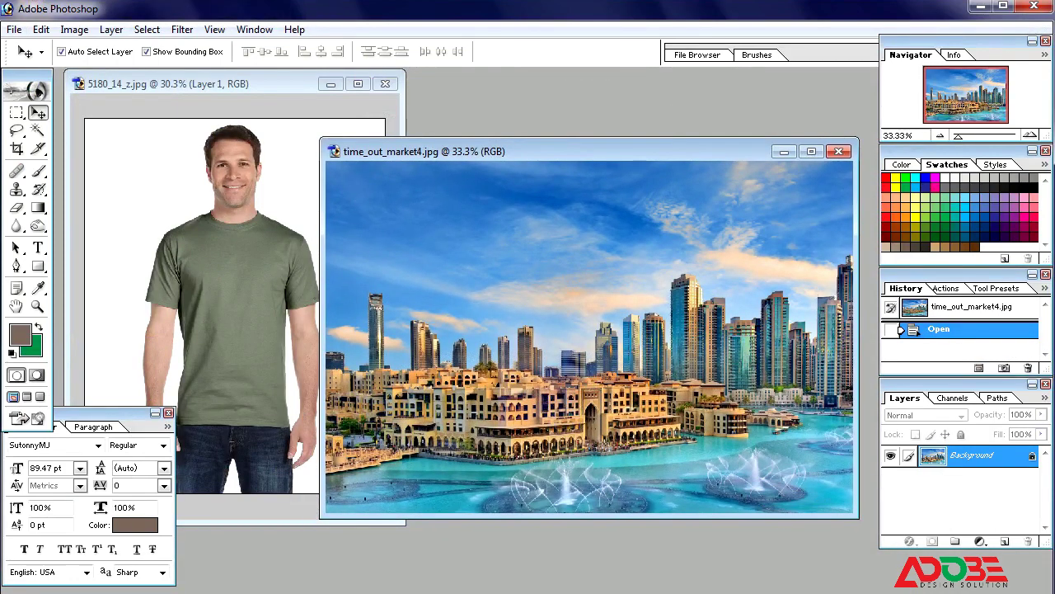
{"action": "left_click_drag", "start_coordinate": [628, 392], "coordinate": [230, 281]}
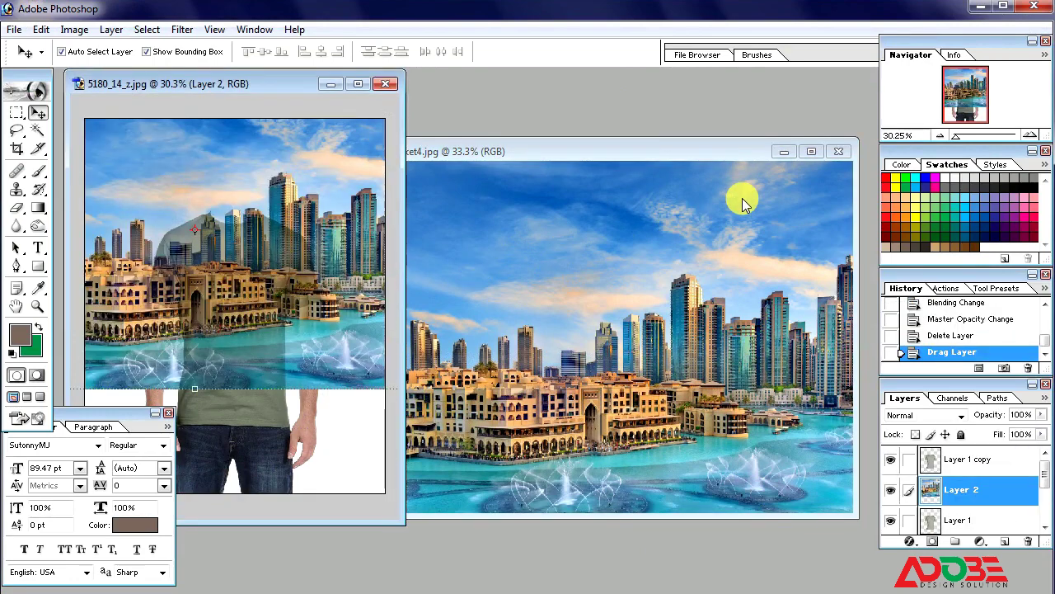
{"action": "left_click", "coordinate": [838, 151]}
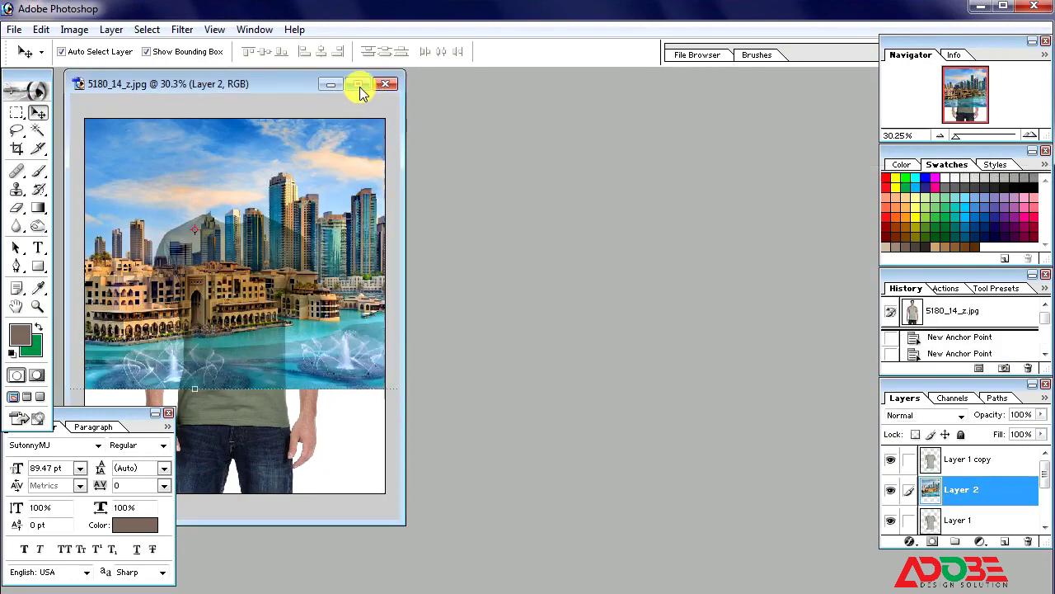
{"action": "left_click", "coordinate": [359, 85]}
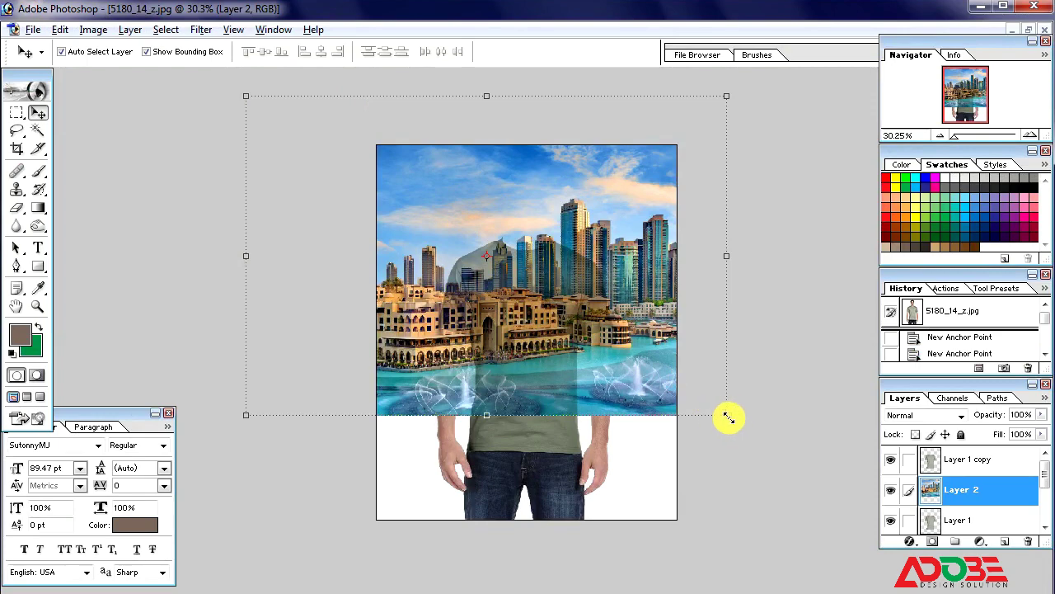
Scale the city image to about 61% and move it down over the shirt
{"action": "left_click_drag", "start_coordinate": [728, 417], "coordinate": [632, 352]}
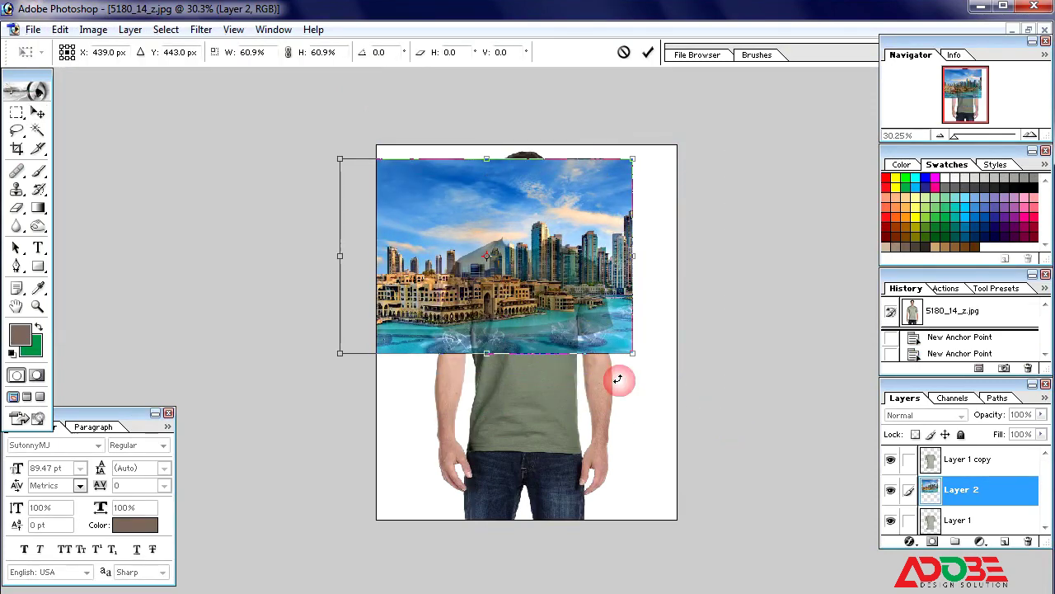
{"action": "key", "text": "Return"}
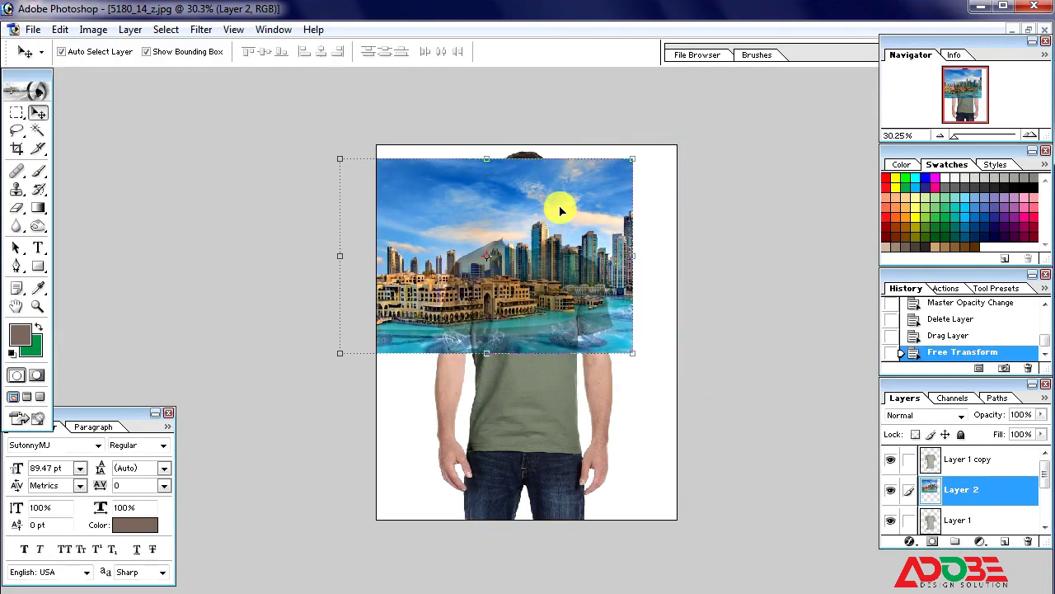
{"action": "left_click_drag", "start_coordinate": [559, 211], "coordinate": [581, 295]}
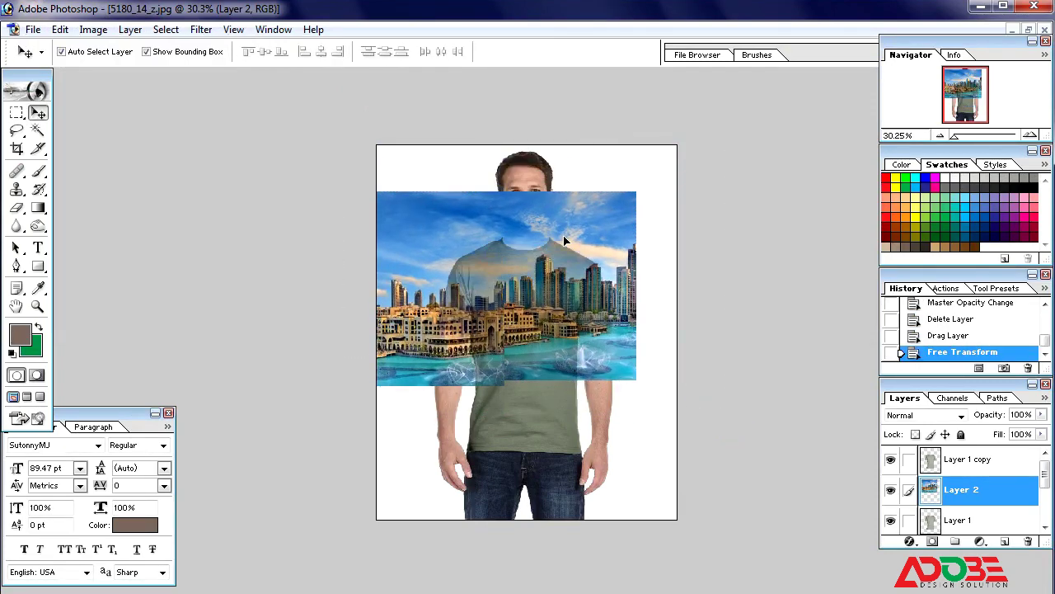
Clip the city image to the shirt layer and stretch it down, right and left to cover it
{"action": "left_click", "coordinate": [932, 505], "text": "alt"}
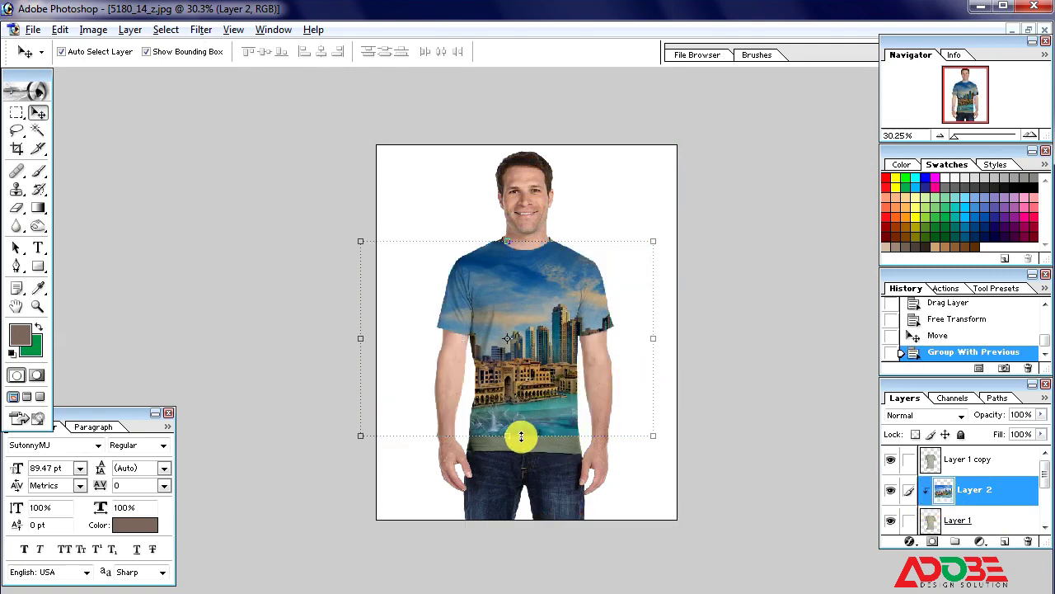
{"action": "left_click_drag", "start_coordinate": [509, 436], "coordinate": [507, 458]}
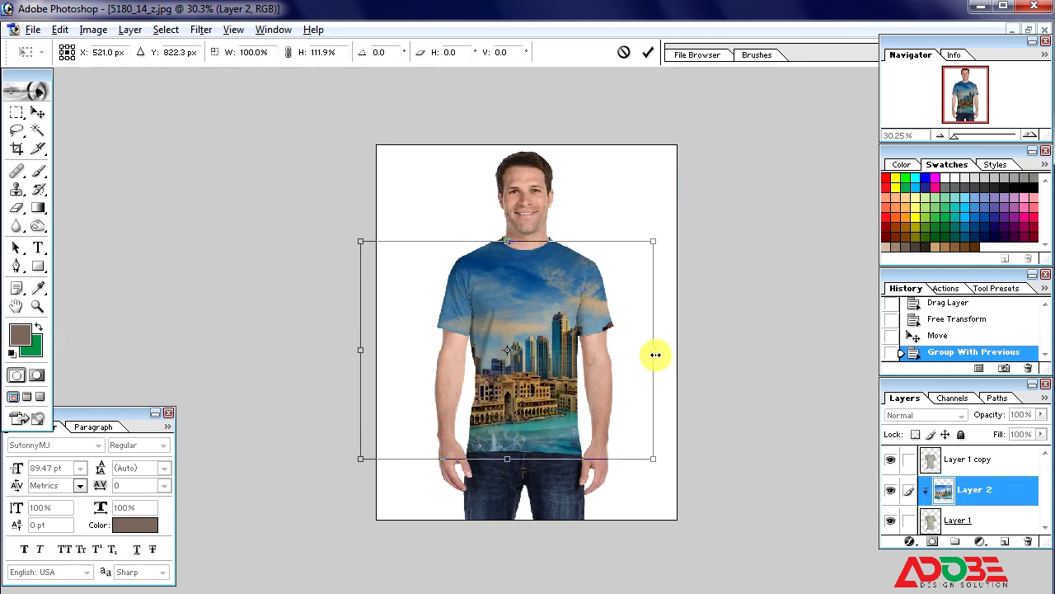
{"action": "left_click_drag", "start_coordinate": [654, 351], "coordinate": [662, 351]}
{"action": "left_click_drag", "start_coordinate": [358, 350], "coordinate": [344, 356]}
{"action": "double_click", "coordinate": [493, 384]}
{"action": "key", "text": "ctrl+0"}
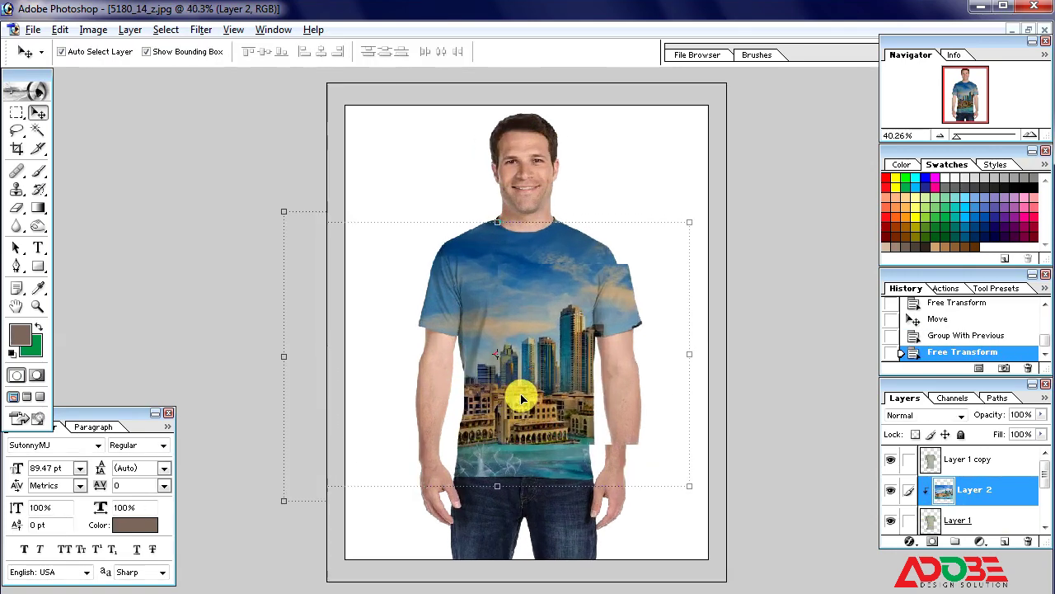
{"action": "left_click", "coordinate": [537, 310]}
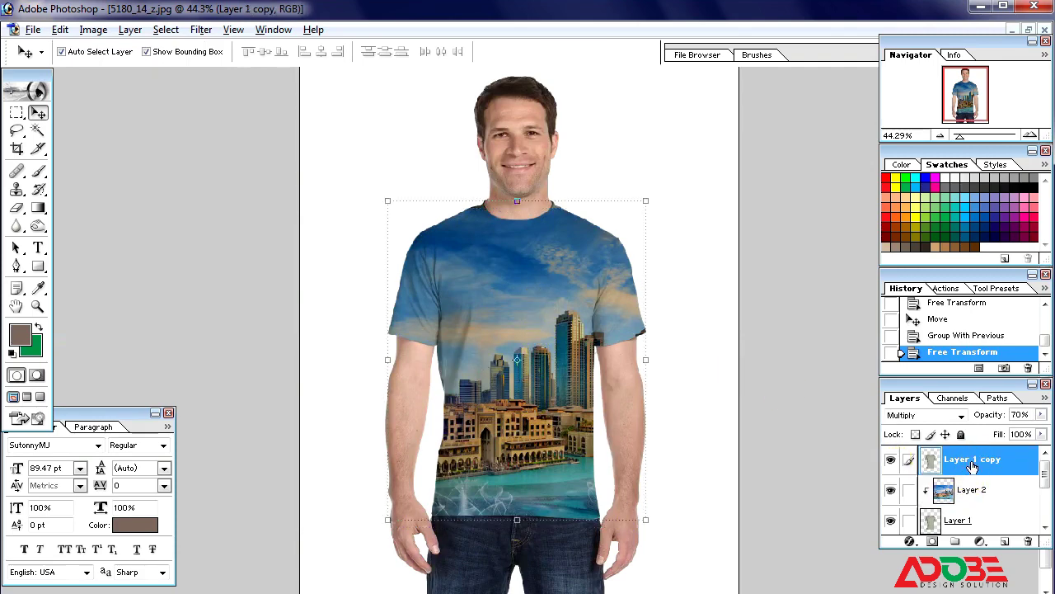
Drop the Multiply shading layer's opacity to 30%
{"action": "left_click", "coordinate": [1042, 415]}
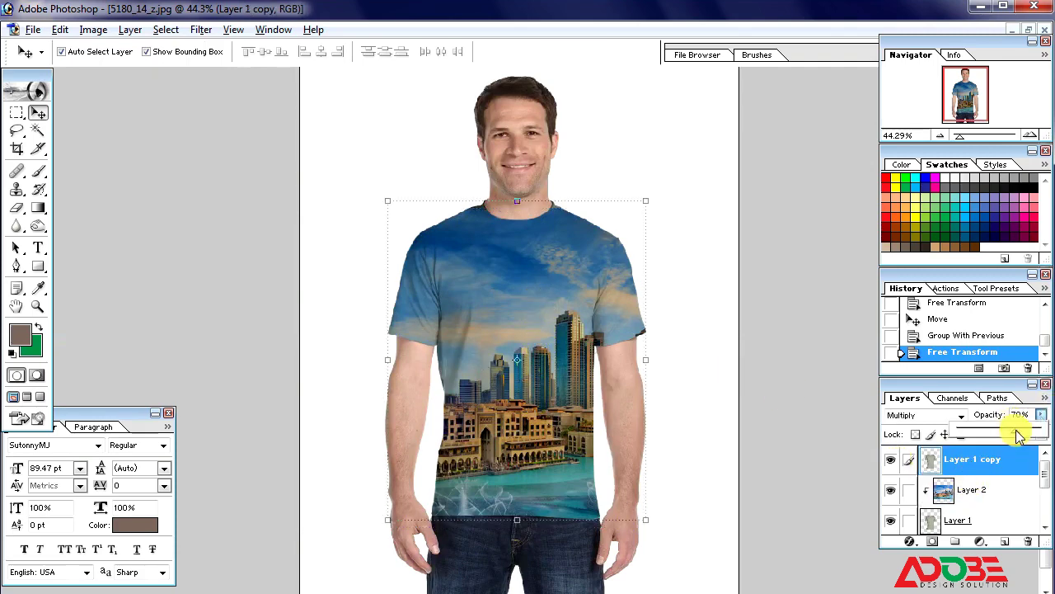
{"action": "left_click_drag", "start_coordinate": [1019, 435], "coordinate": [1011, 434]}
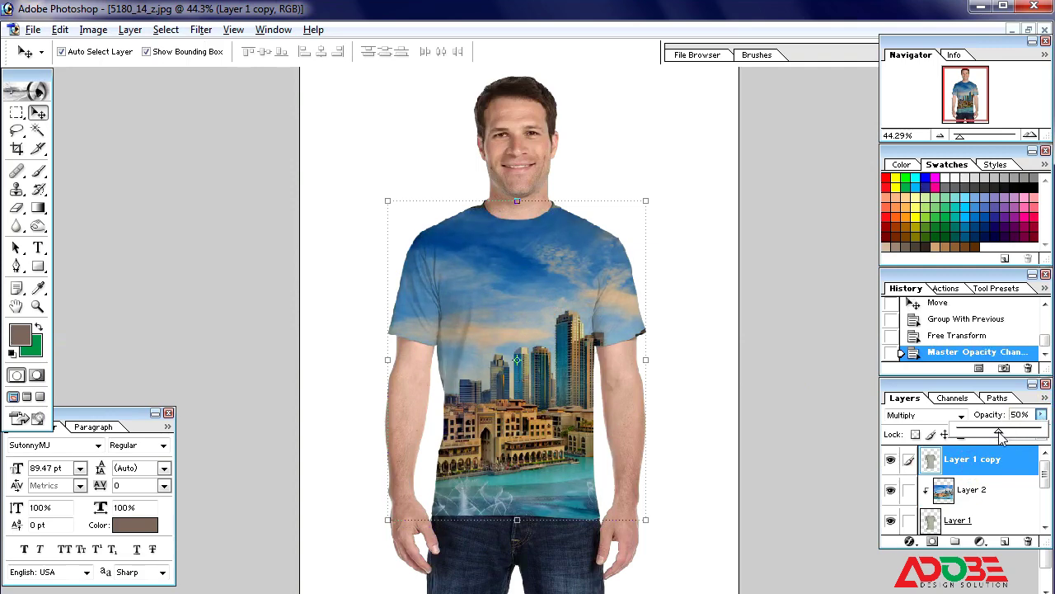
{"action": "left_click_drag", "start_coordinate": [991, 441], "coordinate": [982, 436]}
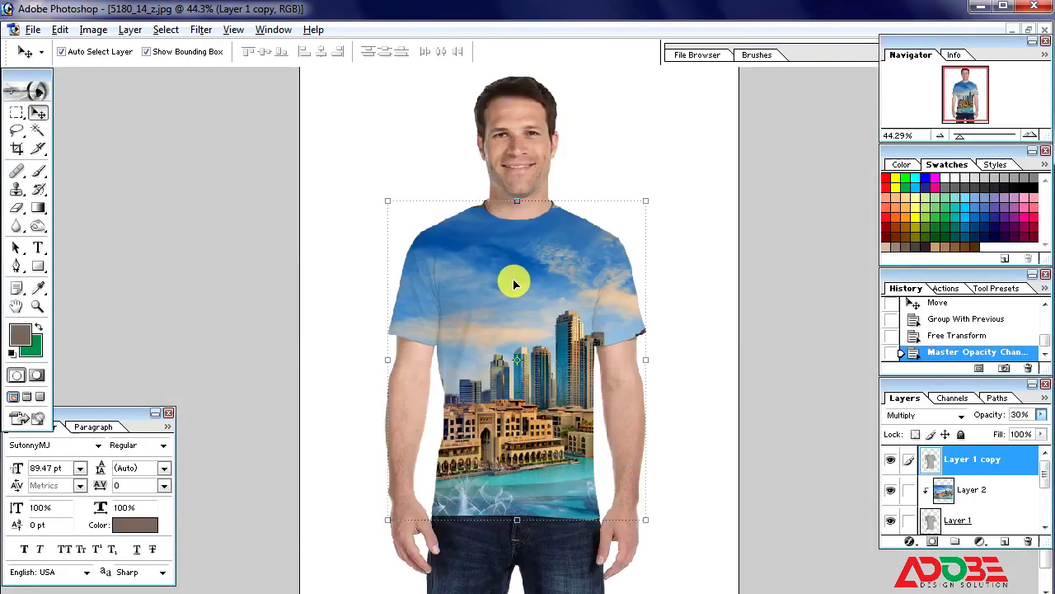
Start and cancel a transform on the shading layer, then step down a layer
{"action": "left_click", "coordinate": [648, 362]}
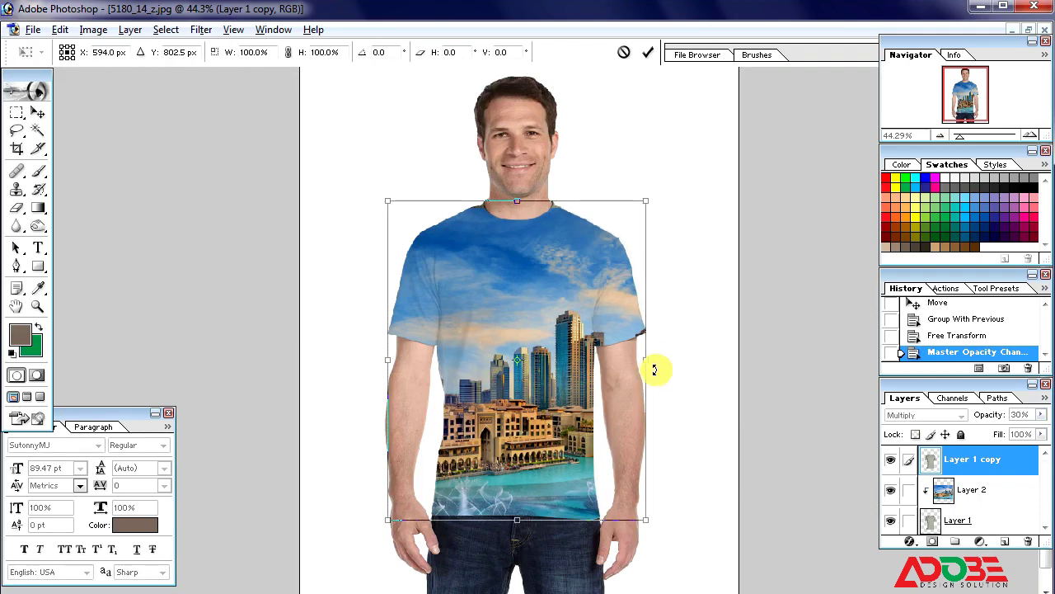
{"action": "key", "text": "Return"}
{"action": "key", "text": "alt+bracketleft"}
{"action": "key", "text": "alt+bracketleft"}
{"action": "key", "text": "alt+bracketleft"}
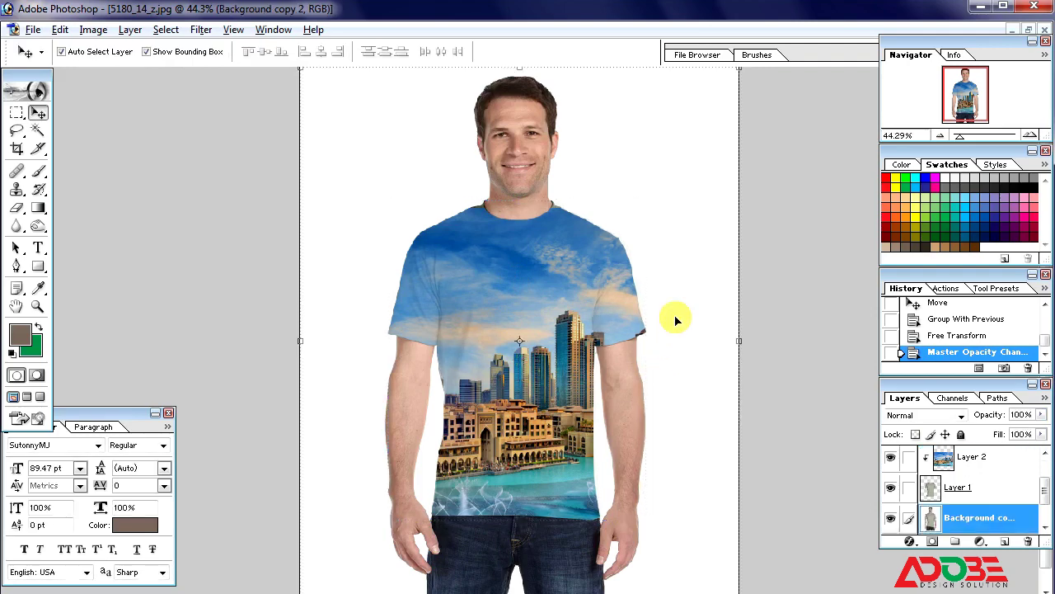
Stretch the city image upward to about 103.6% height so it covers the shirt top
{"action": "key", "text": "alt+bracketright"}
{"action": "key", "text": "alt+bracketright"}
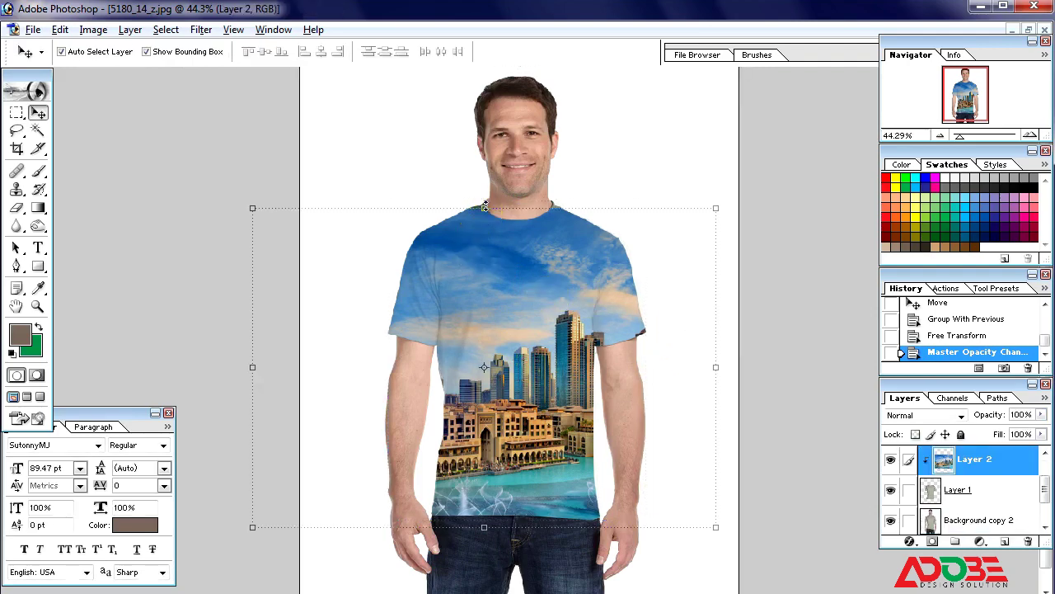
{"action": "left_click_drag", "start_coordinate": [485, 207], "coordinate": [486, 194]}
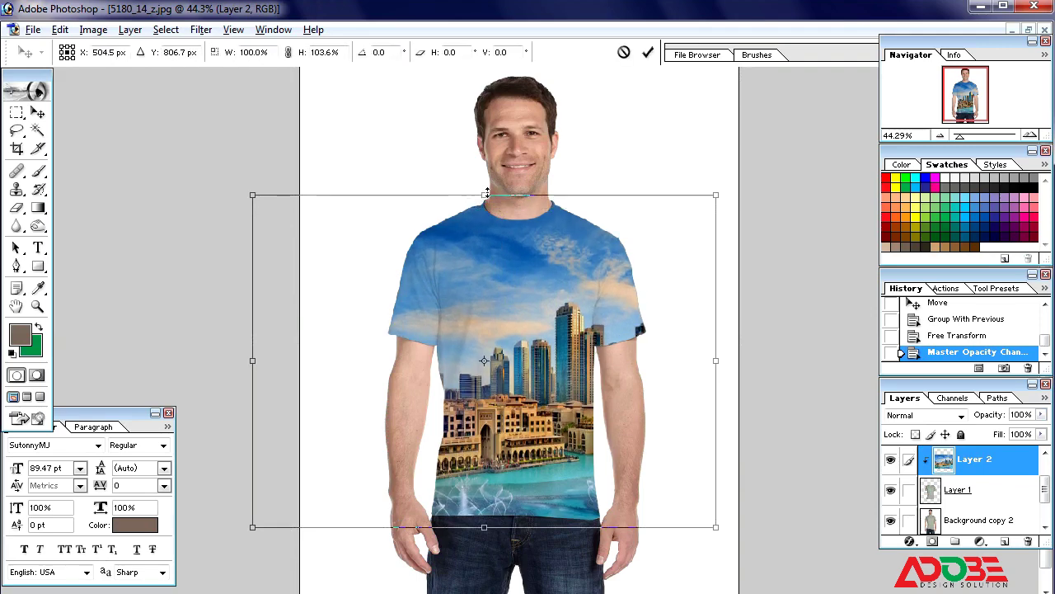
{"action": "double_click", "coordinate": [548, 361]}
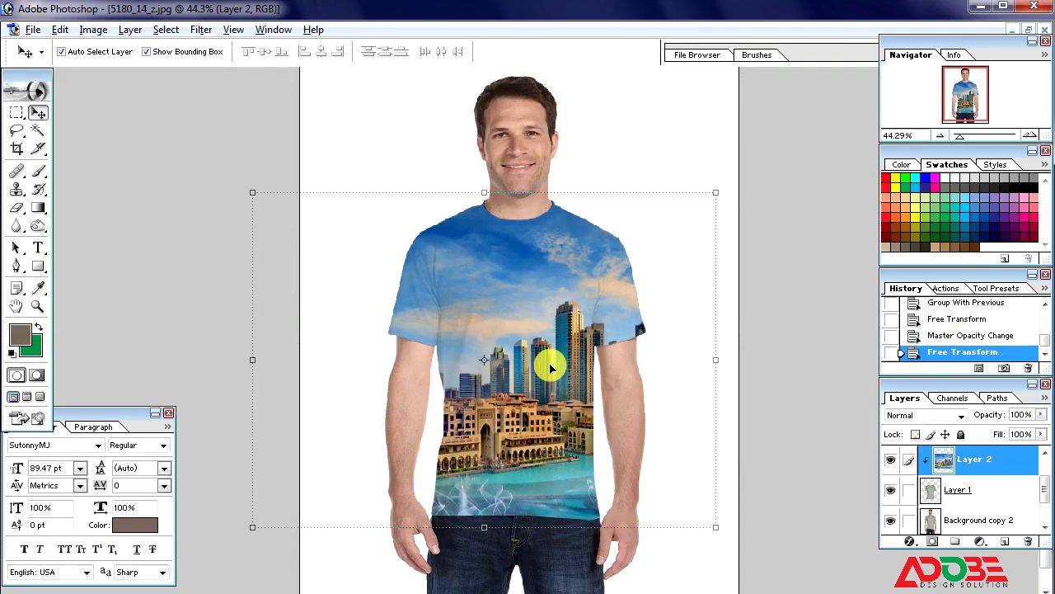
Zoom out to fit the whole mockup on screen
{"action": "scroll", "coordinate": [551, 367], "scroll_direction": "down", "scroll_amount": 1}
{"action": "key", "text": "ctrl+minus"}
{"action": "key", "text": "ctrl+minus"}
{"action": "key", "text": "ctrl+0"}
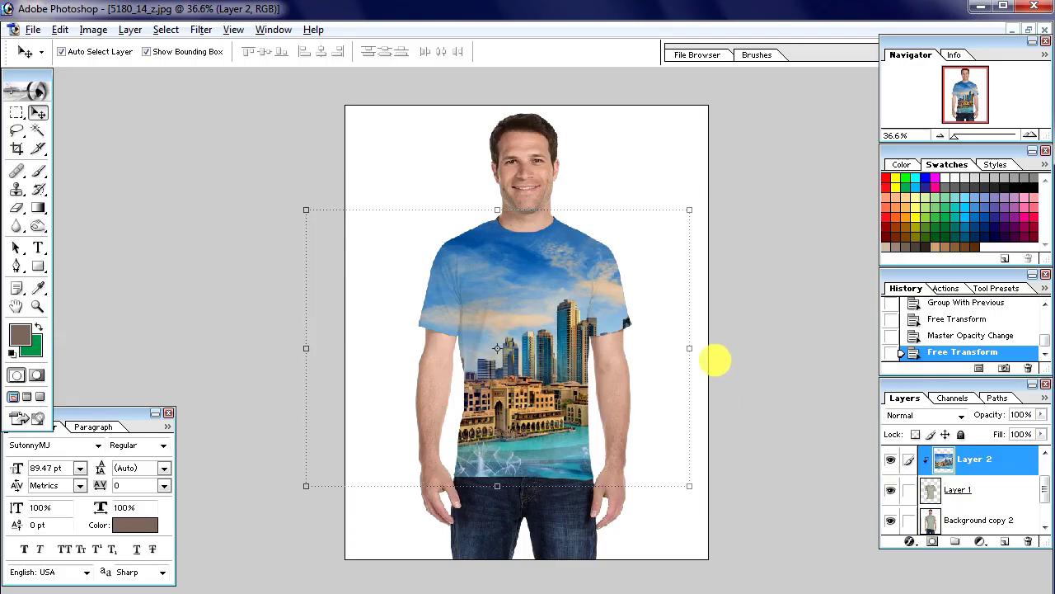
{"action": "left_click", "coordinate": [539, 277]}
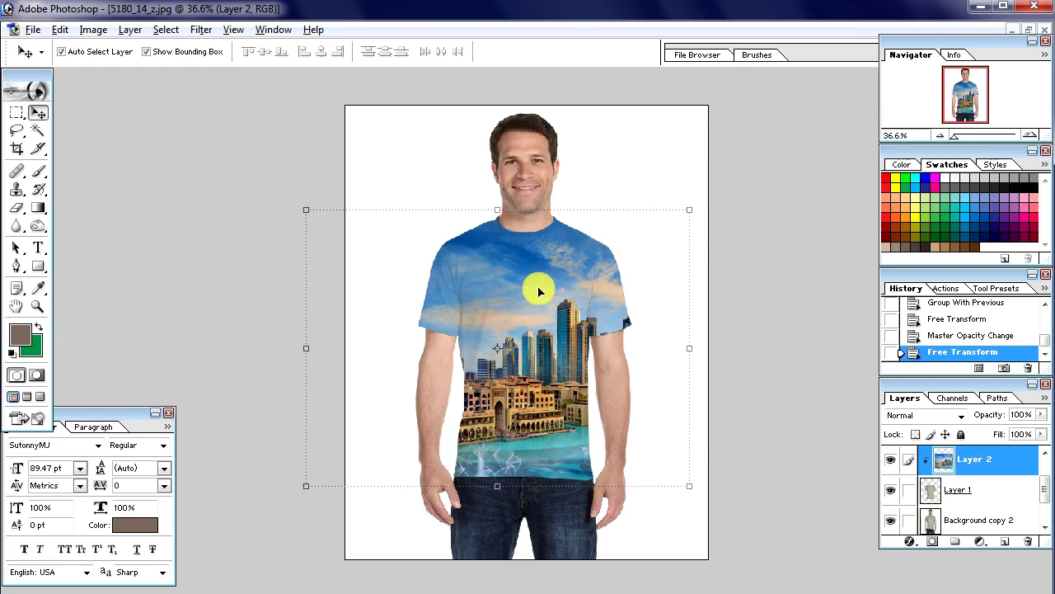